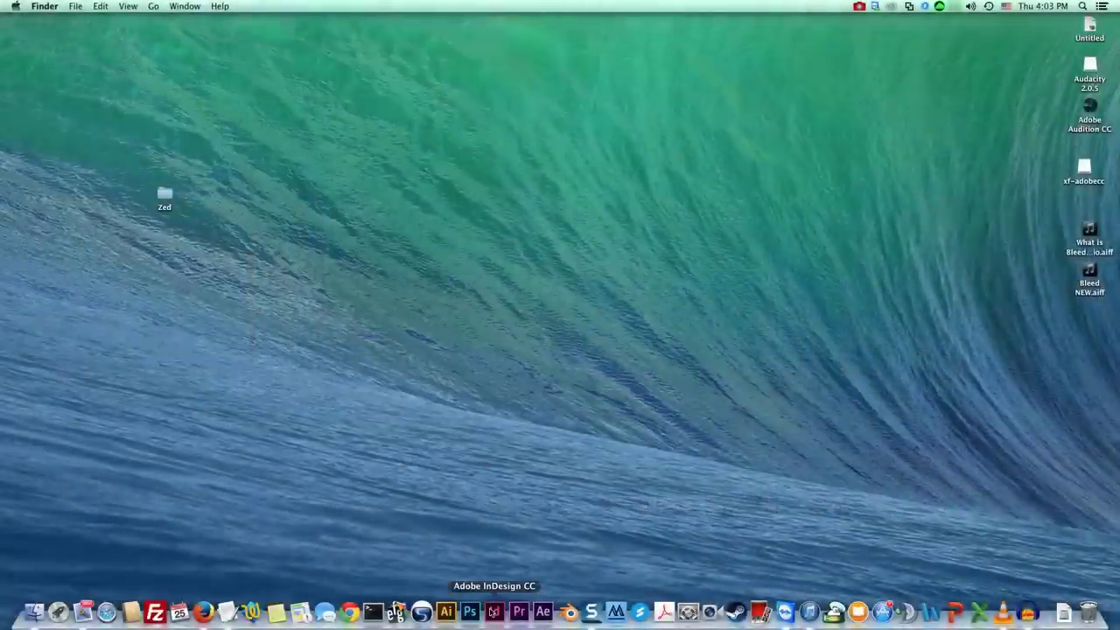
Launch InDesign CC from the Dock and bring up the New Document settings
{"action": "left_click", "coordinate": [492, 611]}
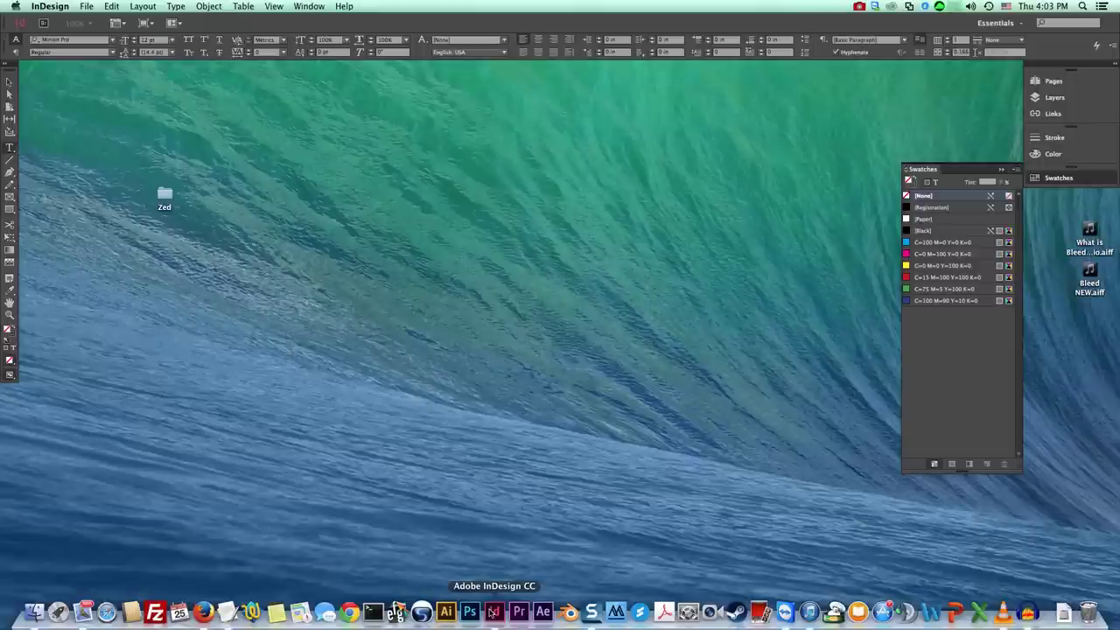
{"action": "key", "text": "super+n"}
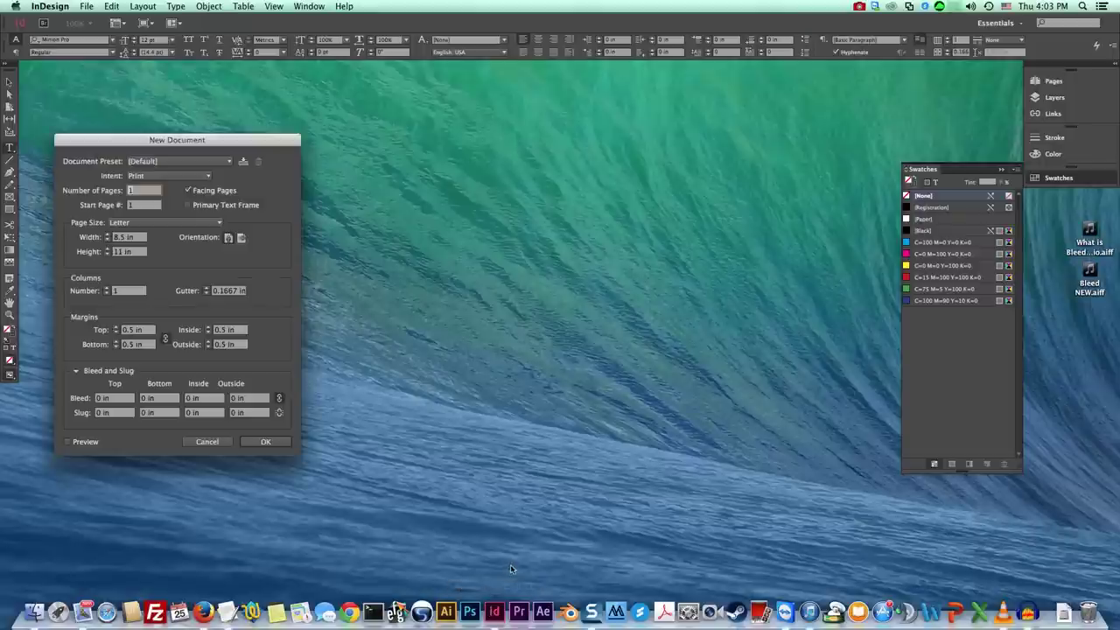
Reopen the New Document settings through File > New > Document
{"action": "left_click", "coordinate": [210, 440]}
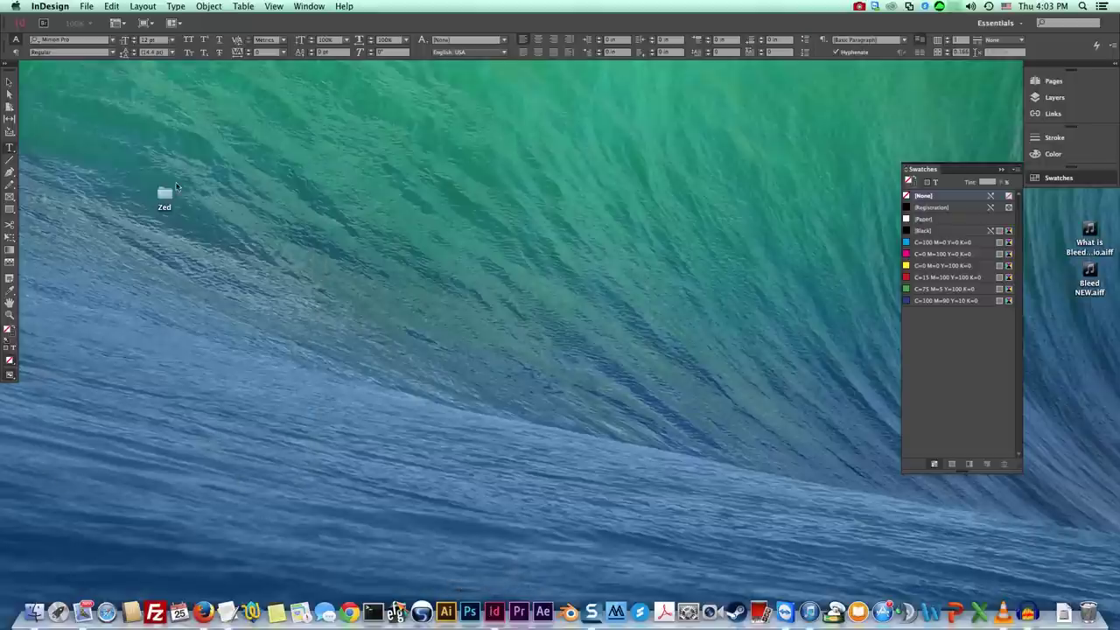
{"action": "left_click", "coordinate": [87, 7]}
{"action": "mouse_move", "coordinate": [96, 21]}
{"action": "left_click", "coordinate": [249, 22]}
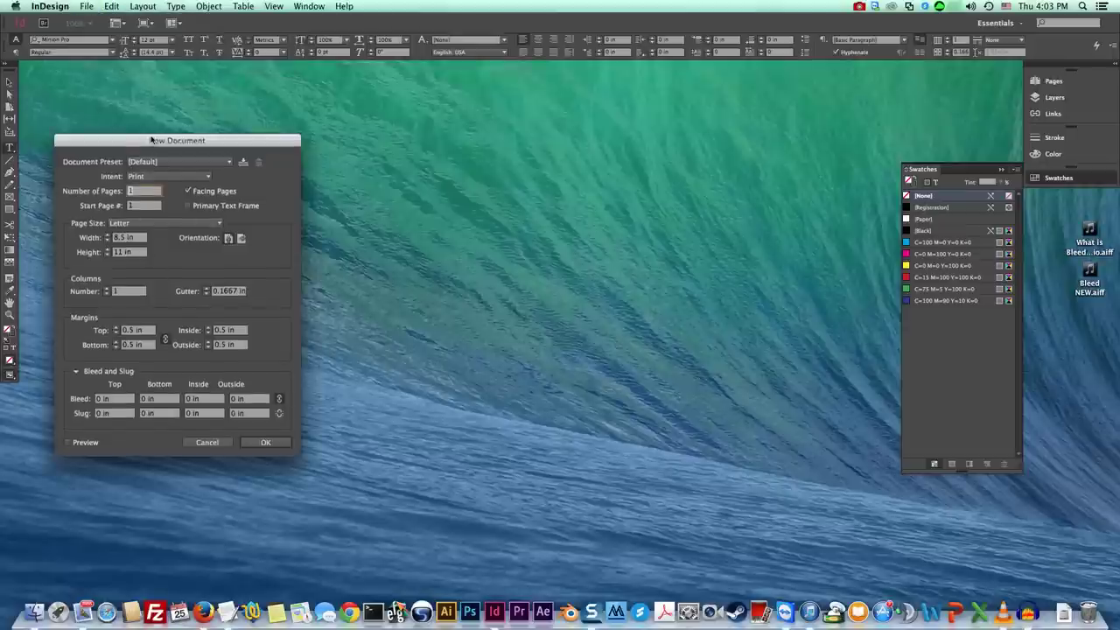
{"action": "left_click_drag", "start_coordinate": [131, 135], "coordinate": [484, 143]}
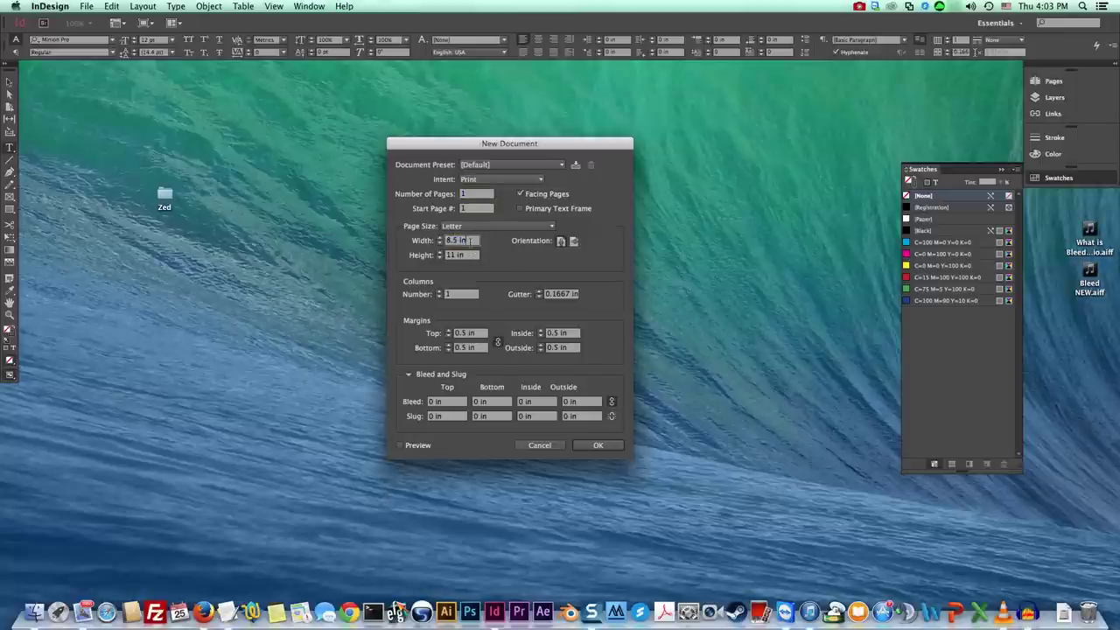
Size the page to 3.5 × 2 in with 0.125 in margins on all sides
{"action": "type", "text": "2"}
{"action": "key", "text": "Tab"}
{"action": "type", "text": "2"}
{"action": "key", "text": "Tab"}
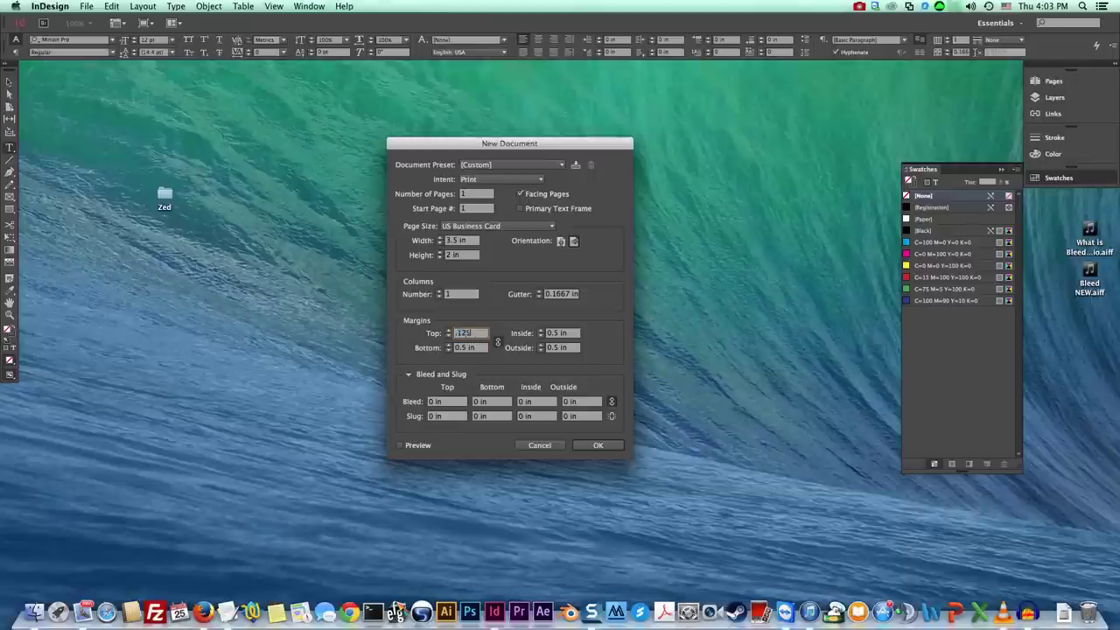
{"action": "key", "text": "Tab"}
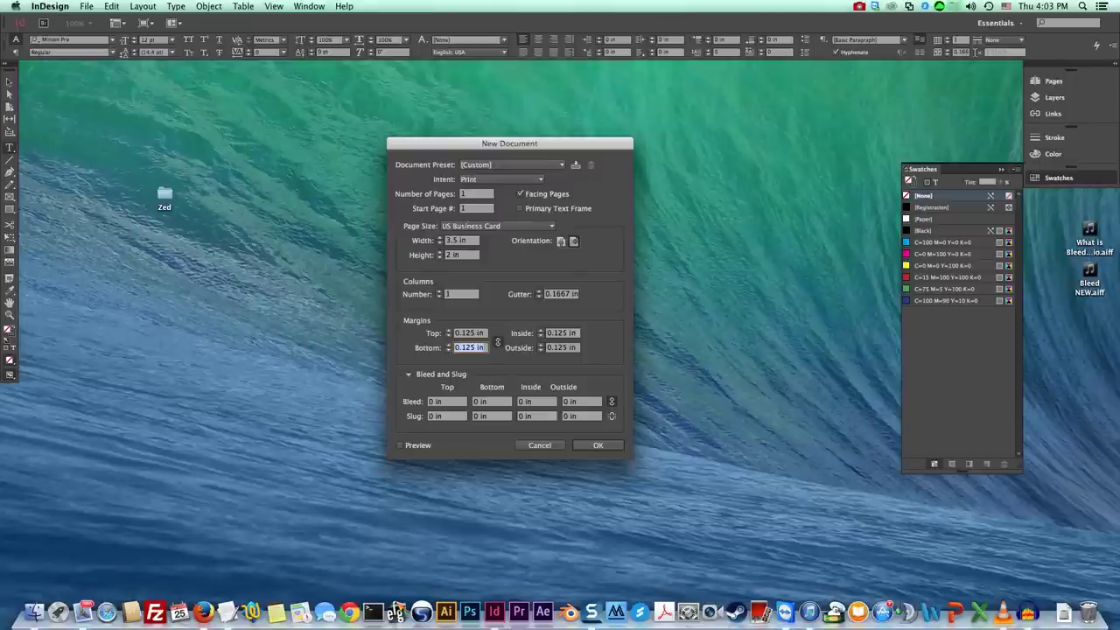
Add 0.125 in bleed on every side, preview it, and create the document
{"action": "left_click", "coordinate": [443, 403]}
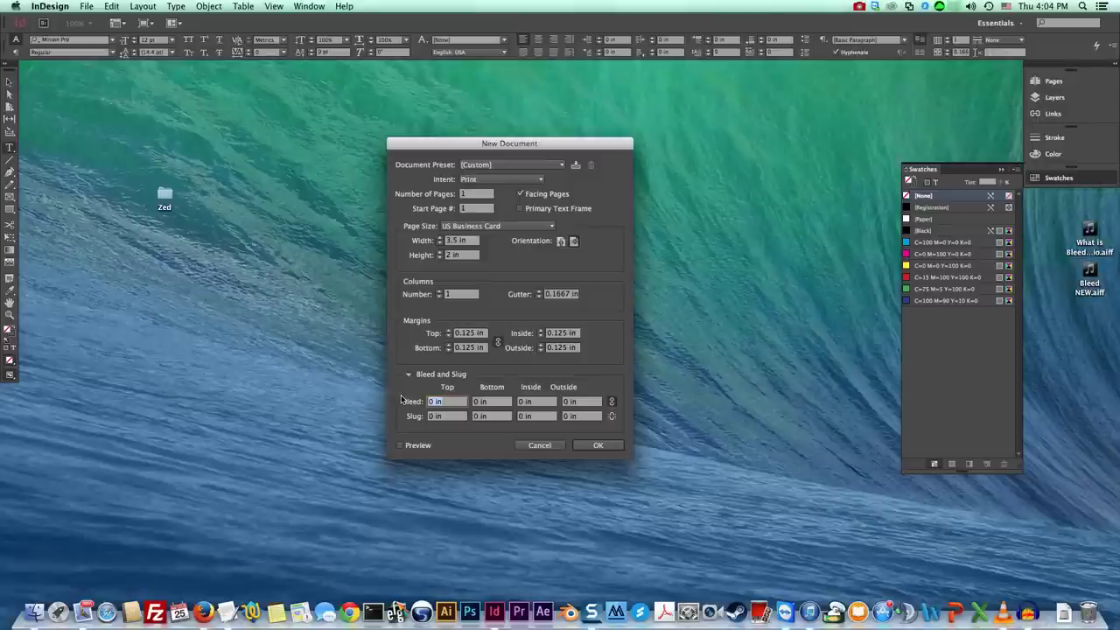
{"action": "type", "text": ".125"}
{"action": "key", "text": "Tab"}
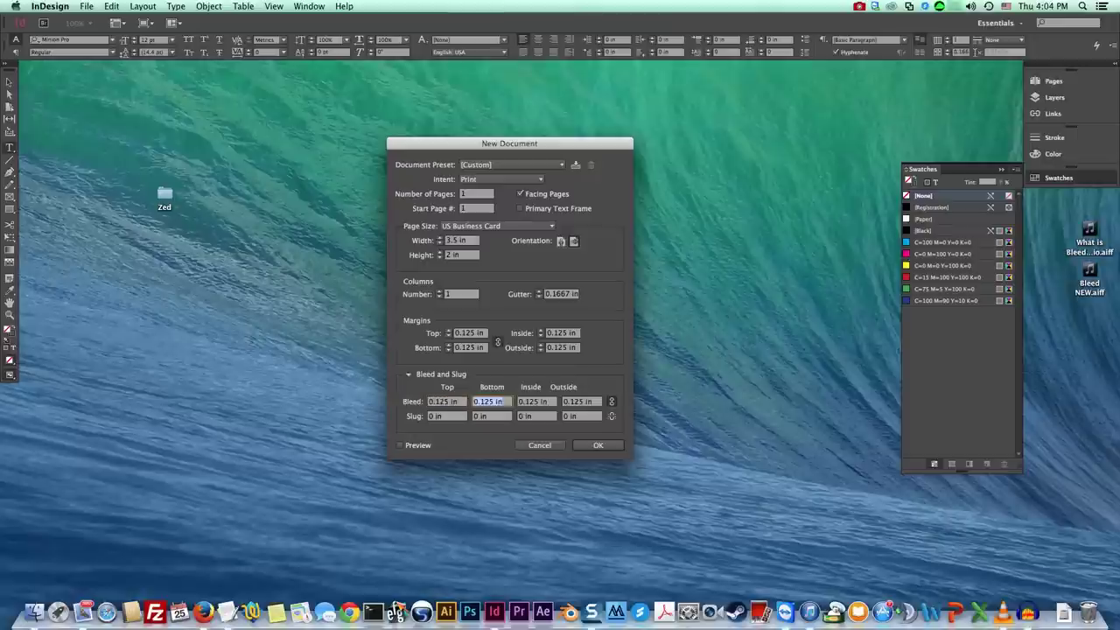
{"action": "left_click", "coordinate": [401, 445]}
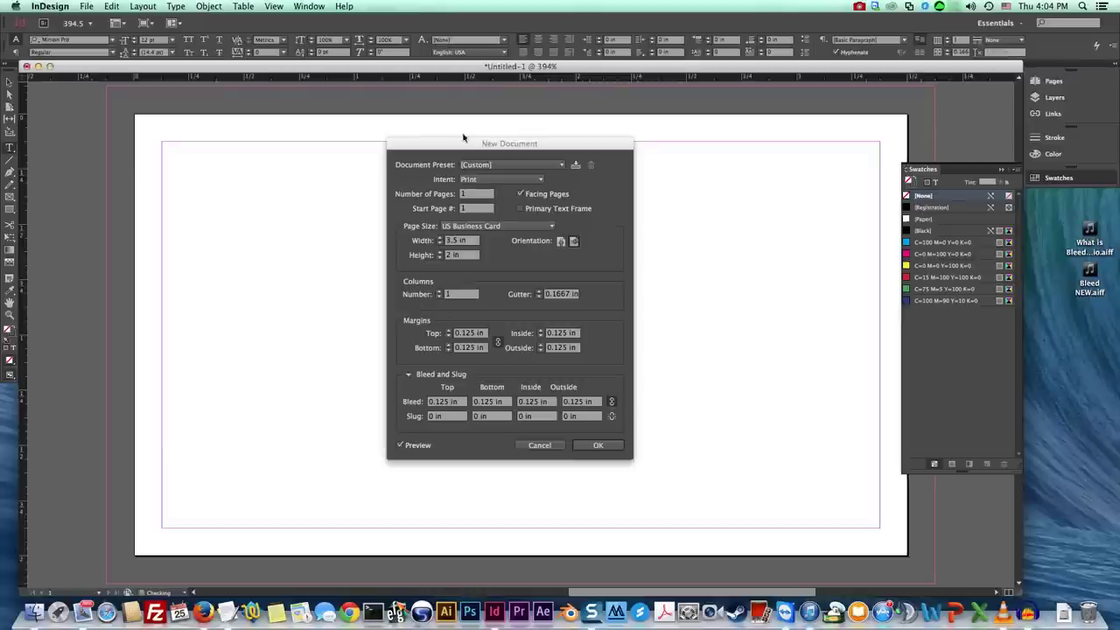
{"action": "left_click_drag", "start_coordinate": [464, 137], "coordinate": [499, 187]}
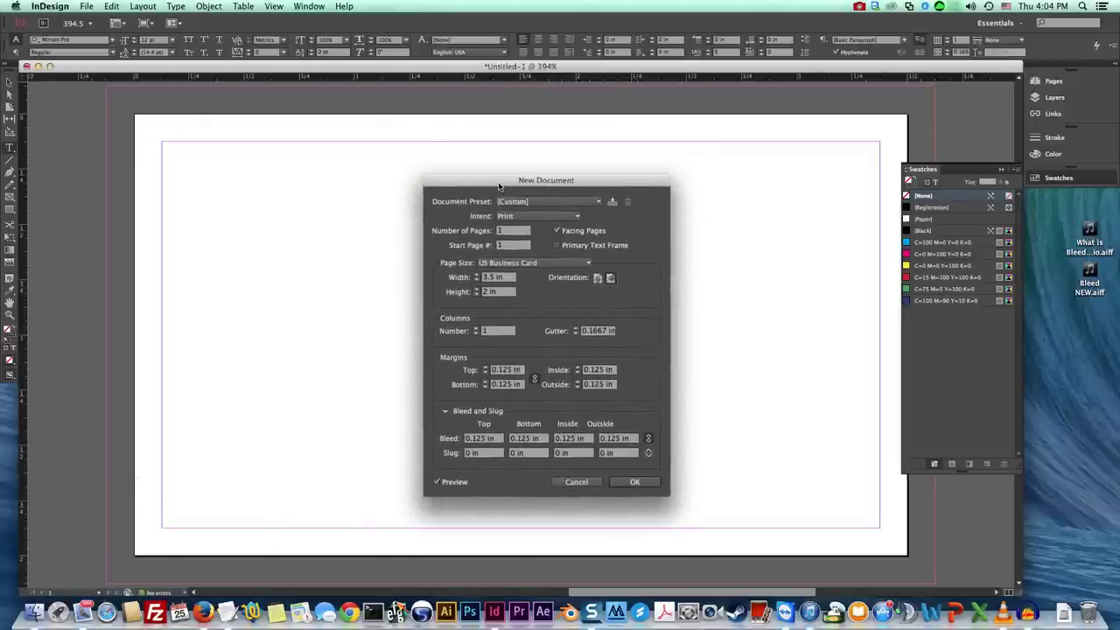
{"action": "left_click", "coordinate": [634, 483]}
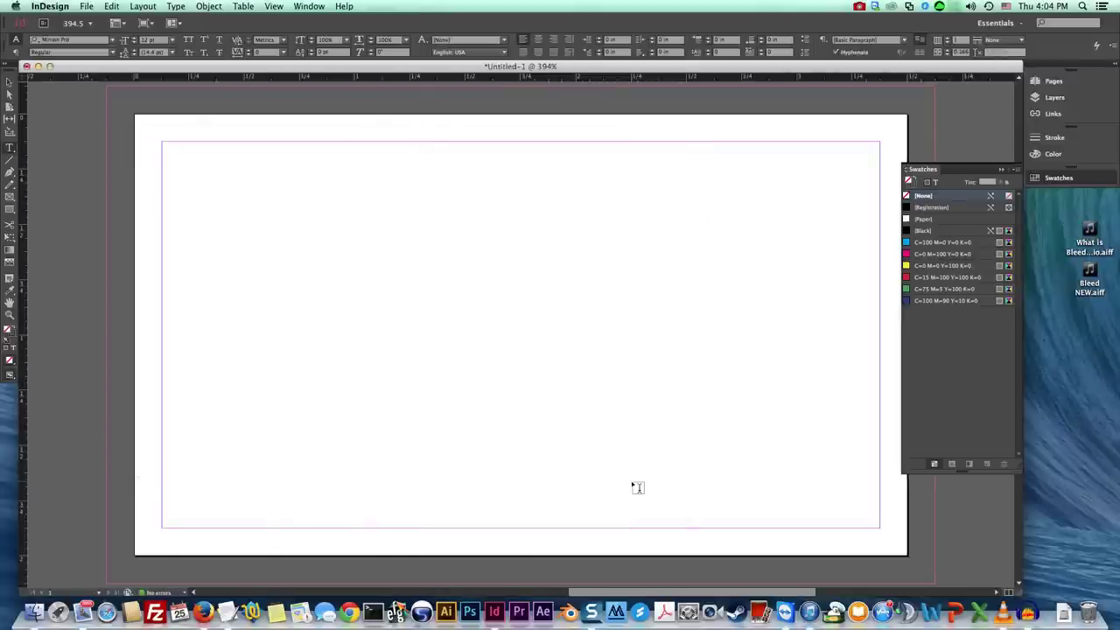
At 200% zoom, draw a rectangle frame across the full bleed and fill it with C=100 cyan
{"action": "key", "text": "super+2"}
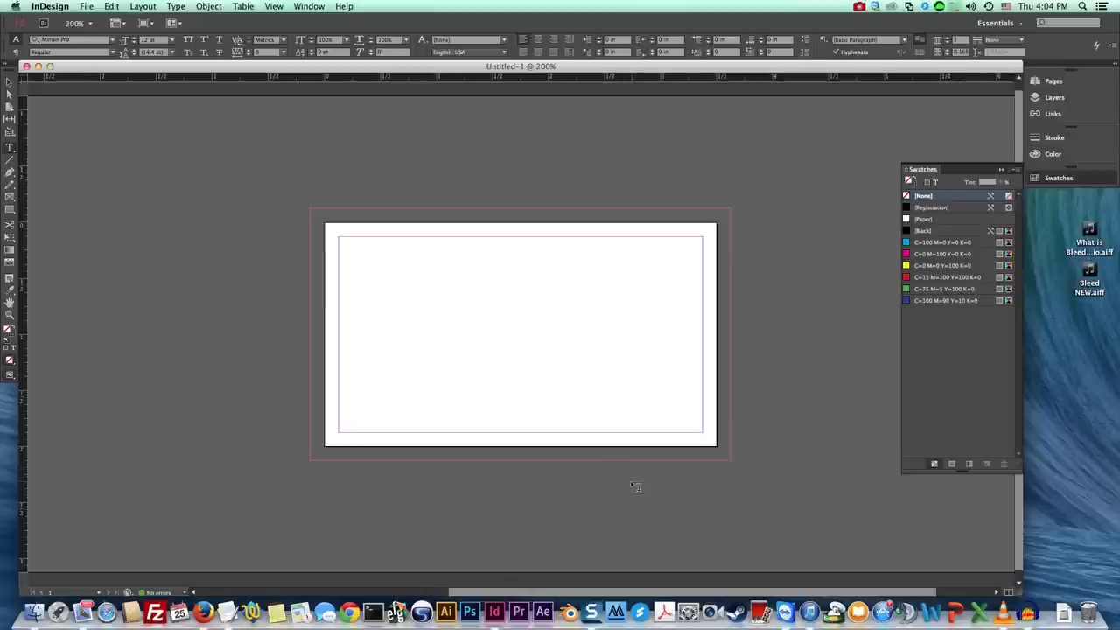
{"action": "key", "text": "w"}
{"action": "key", "text": "w"}
{"action": "key", "text": "w"}
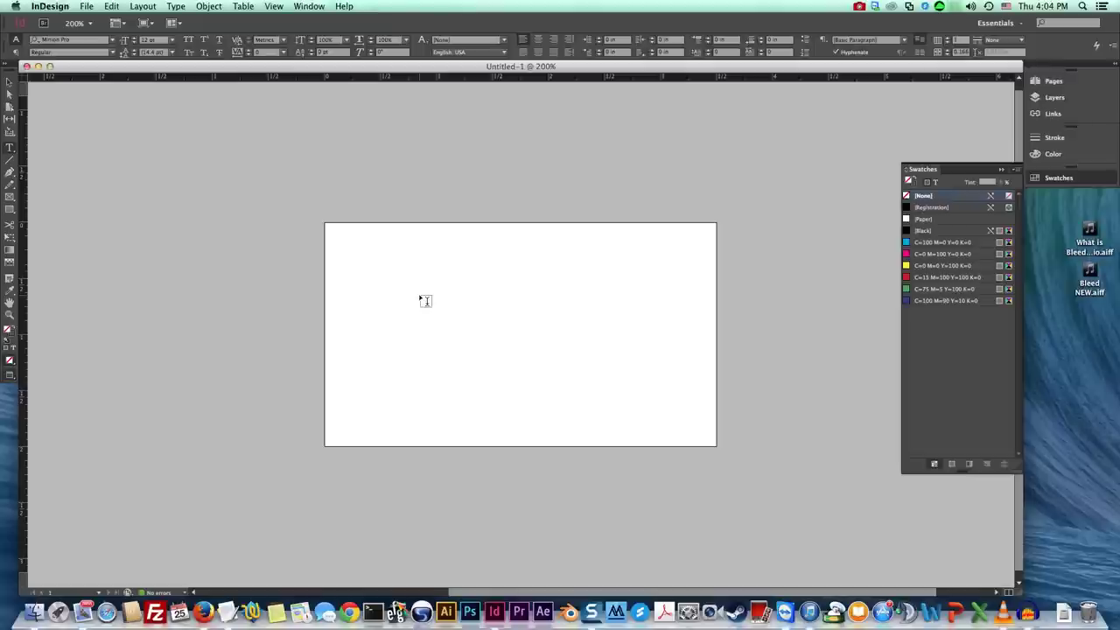
{"action": "key", "text": "w"}
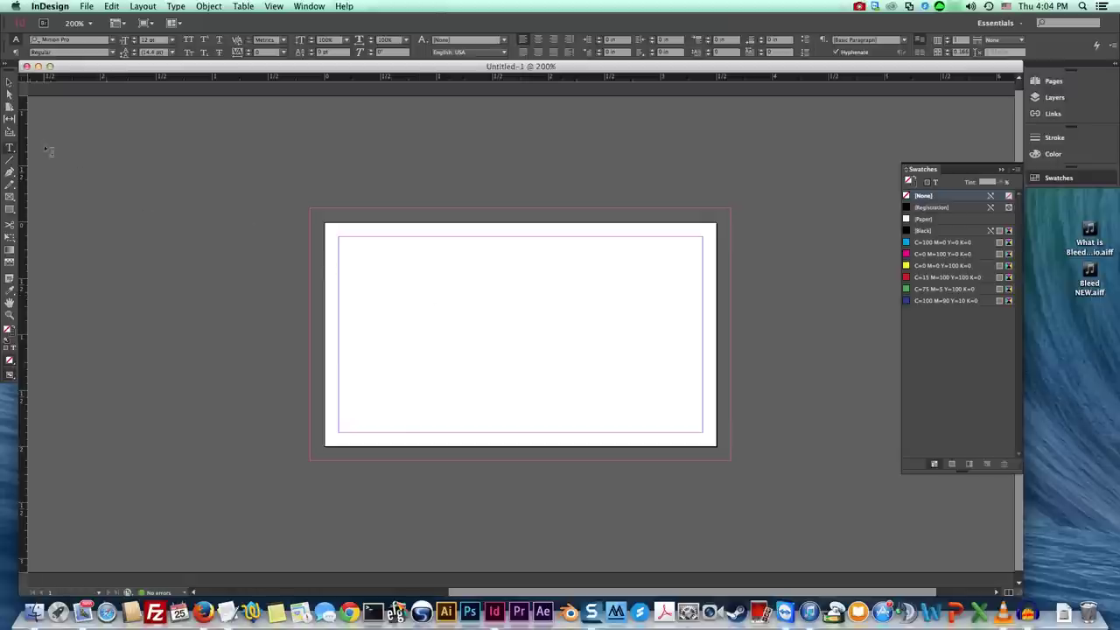
{"action": "left_click", "coordinate": [11, 198]}
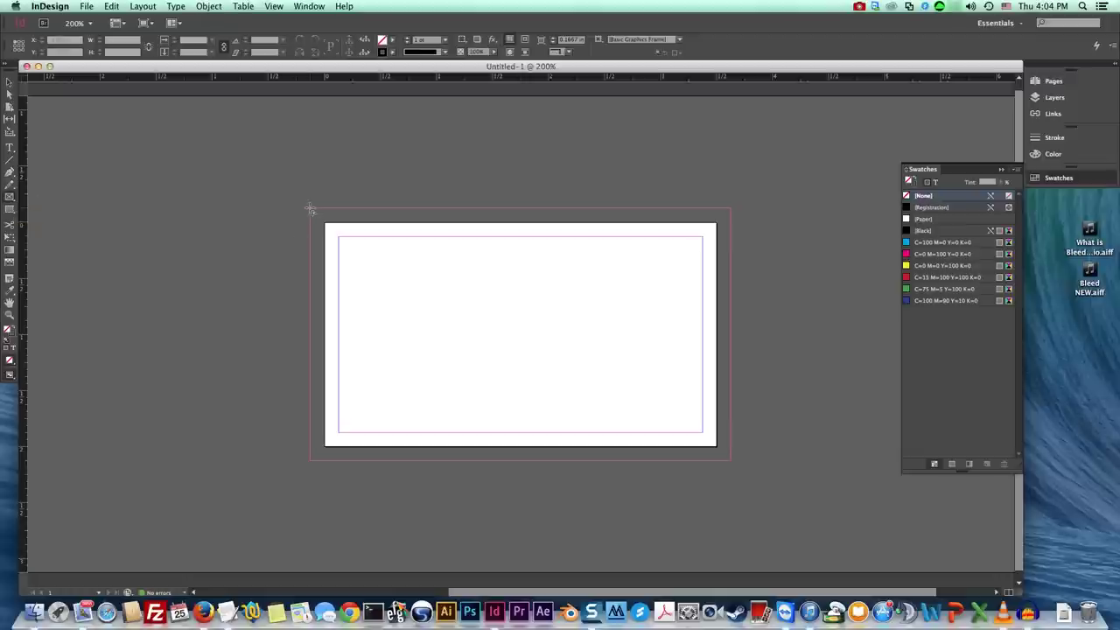
{"action": "left_click_drag", "start_coordinate": [311, 211], "coordinate": [731, 459]}
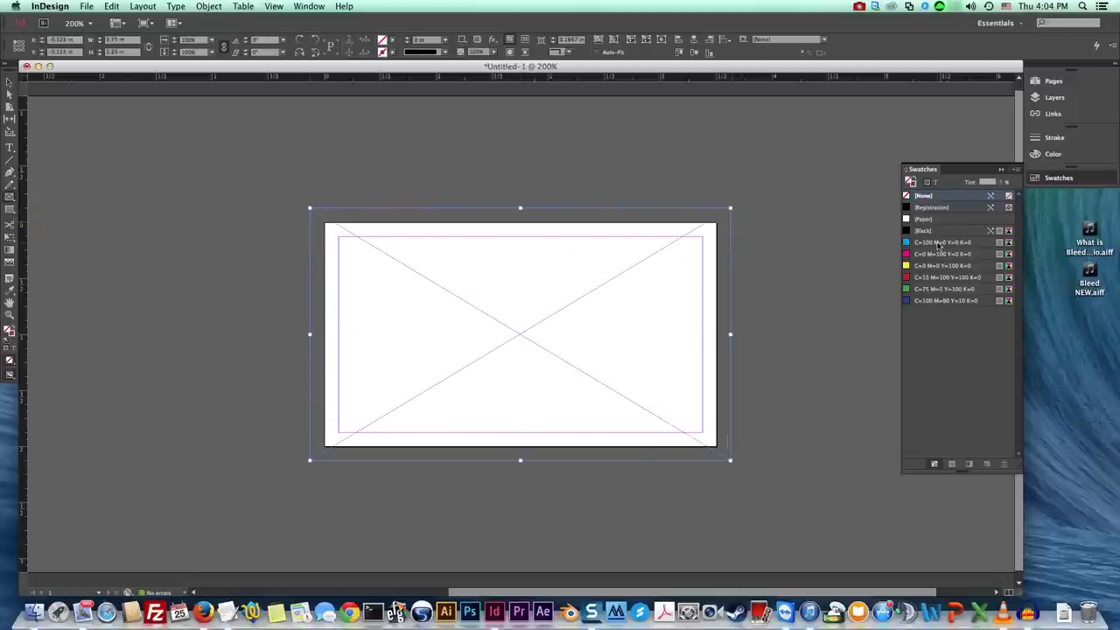
{"action": "left_click", "coordinate": [938, 243]}
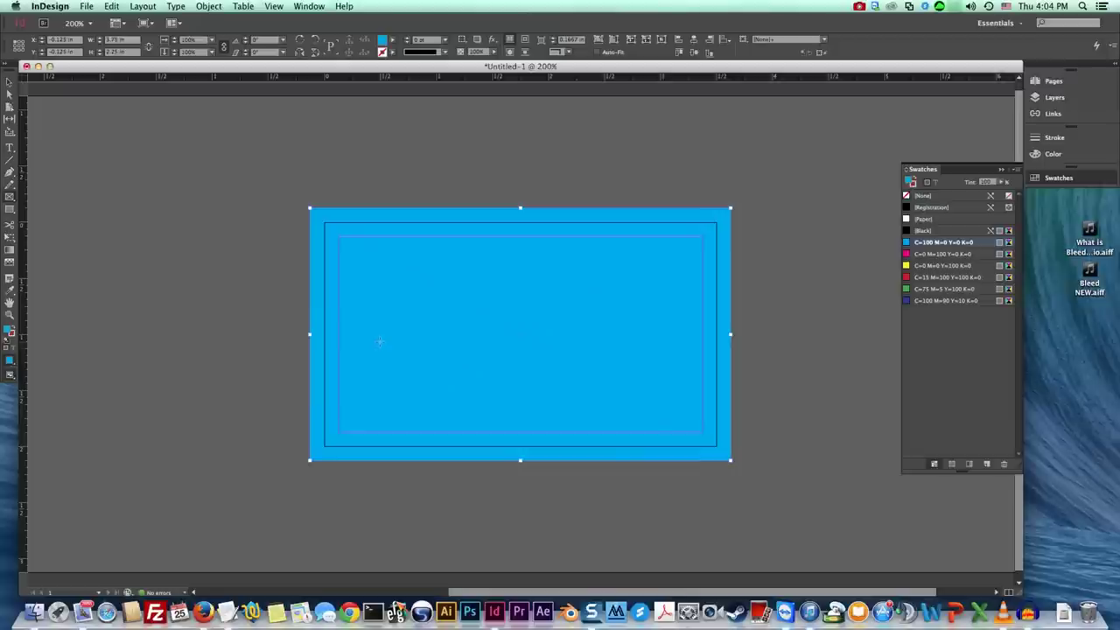
Pull the cyan frame's corners to the trim, then set its height to 2 in and Y to 0 in
{"action": "left_click", "coordinate": [9, 82]}
{"action": "left_click_drag", "start_coordinate": [311, 209], "coordinate": [325, 223]}
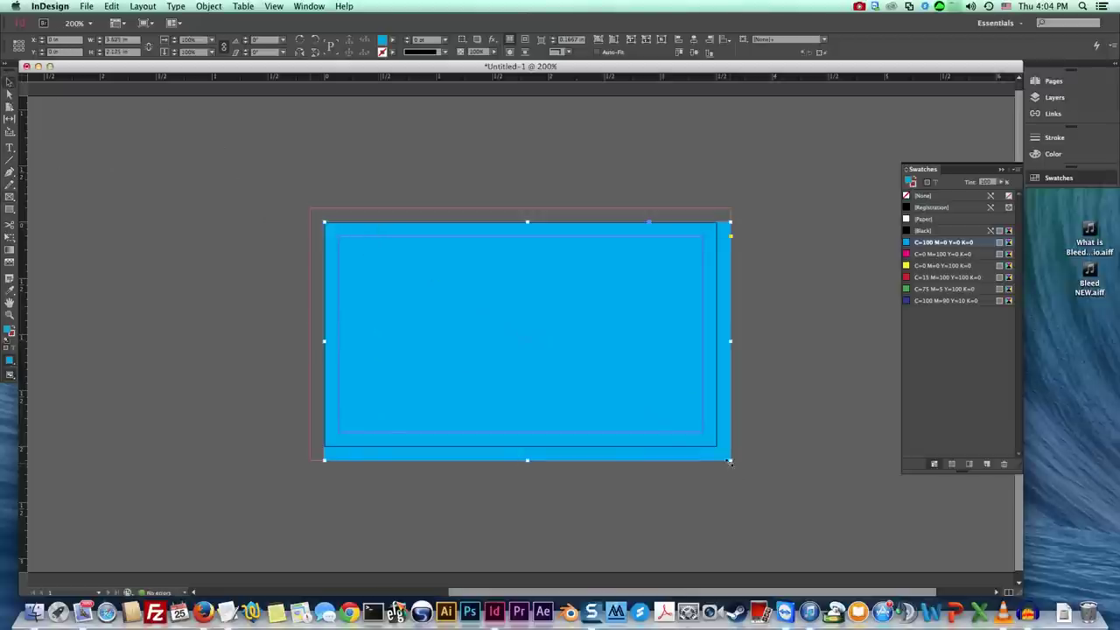
{"action": "left_click_drag", "start_coordinate": [729, 461], "coordinate": [716, 446]}
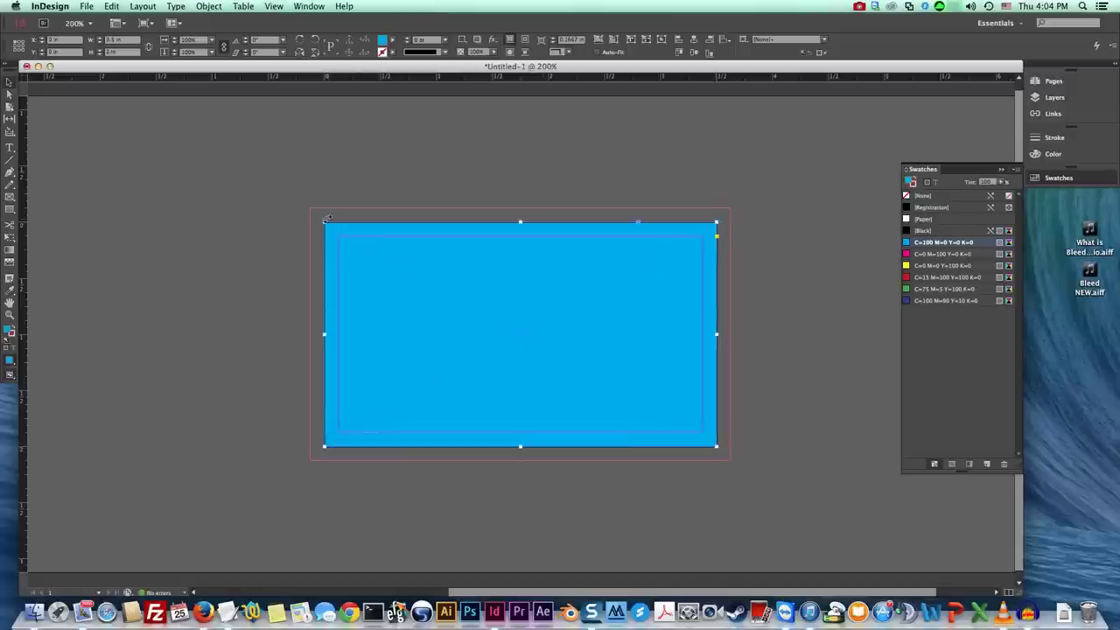
{"action": "left_click_drag", "start_coordinate": [324, 223], "coordinate": [329, 227]}
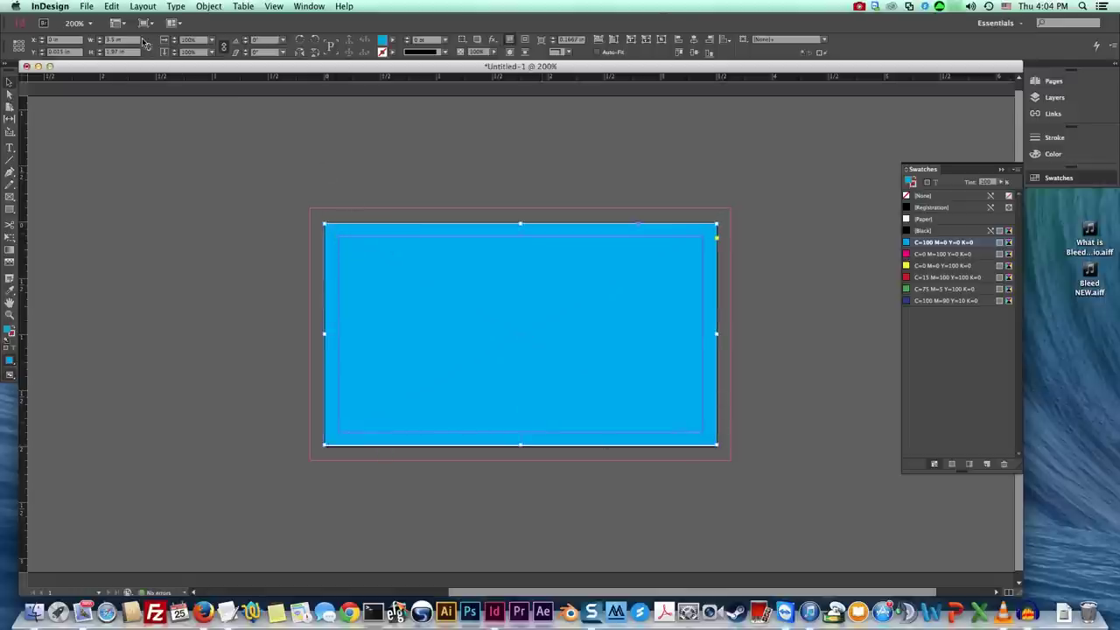
{"action": "key", "text": "Tab"}
{"action": "type", "text": "2"}
{"action": "key", "text": "Return"}
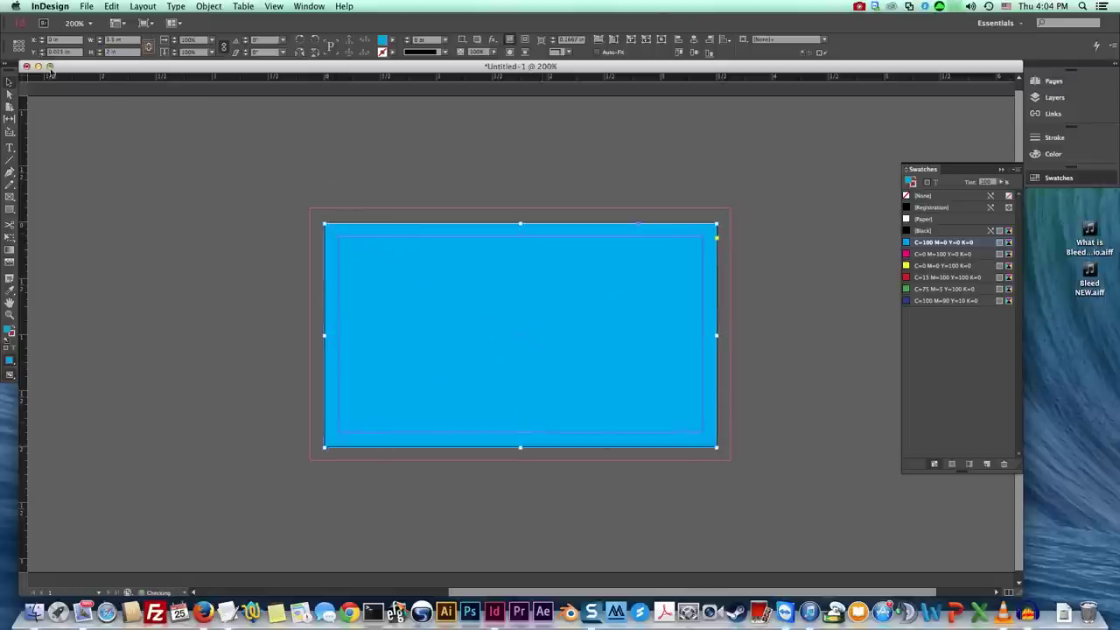
{"action": "left_click_drag", "start_coordinate": [81, 54], "coordinate": [23, 42]}
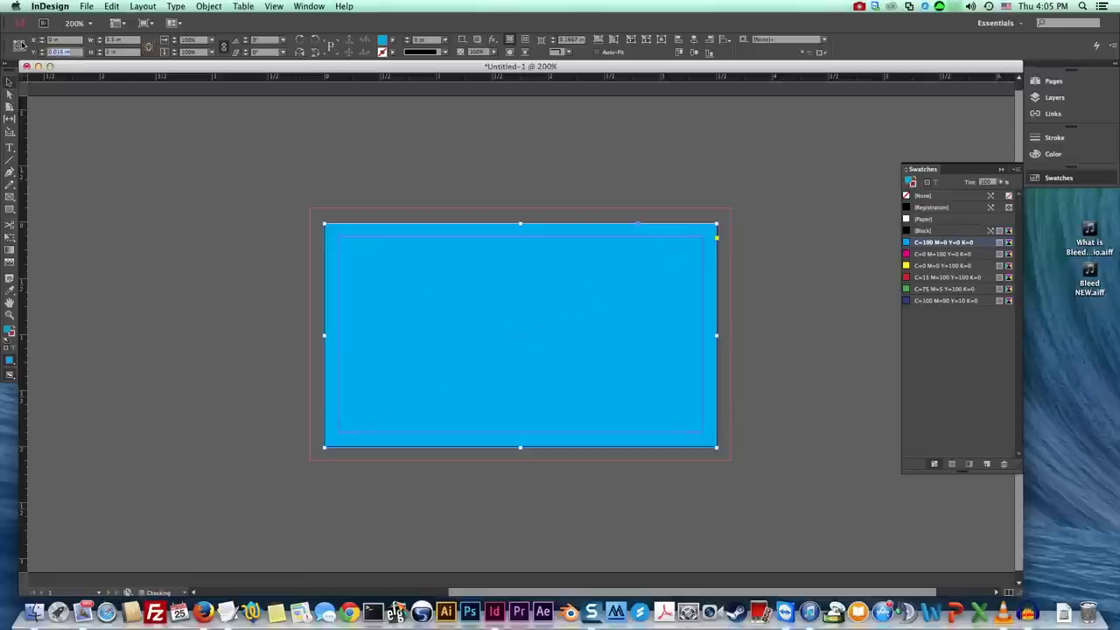
{"action": "type", "text": "0"}
{"action": "key", "text": "Return"}
{"action": "left_click", "coordinate": [87, 207]}
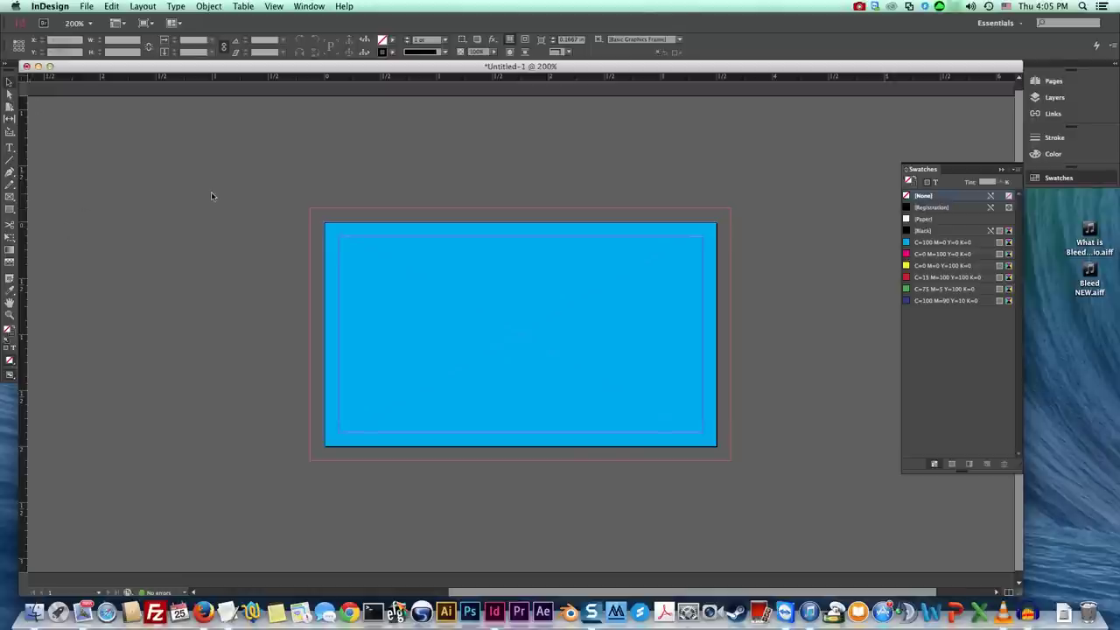
{"action": "left_click_drag", "start_coordinate": [350, 230], "coordinate": [321, 219]}
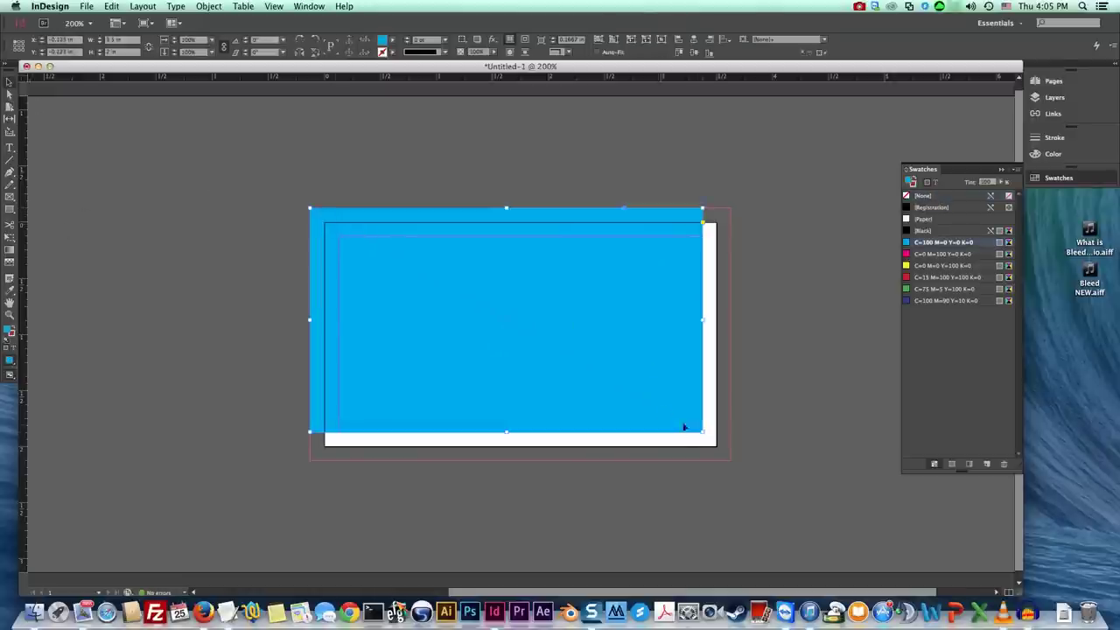
{"action": "left_click_drag", "start_coordinate": [705, 432], "coordinate": [732, 459]}
{"action": "key", "text": "super+z"}
{"action": "left_click", "coordinate": [781, 434]}
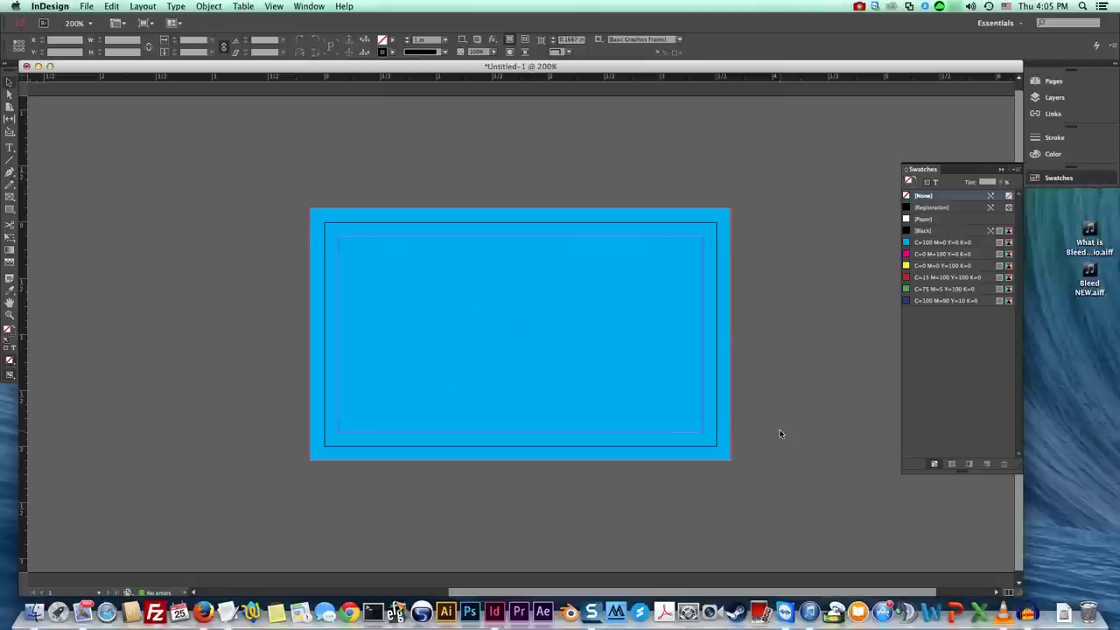
{"action": "key", "text": "w"}
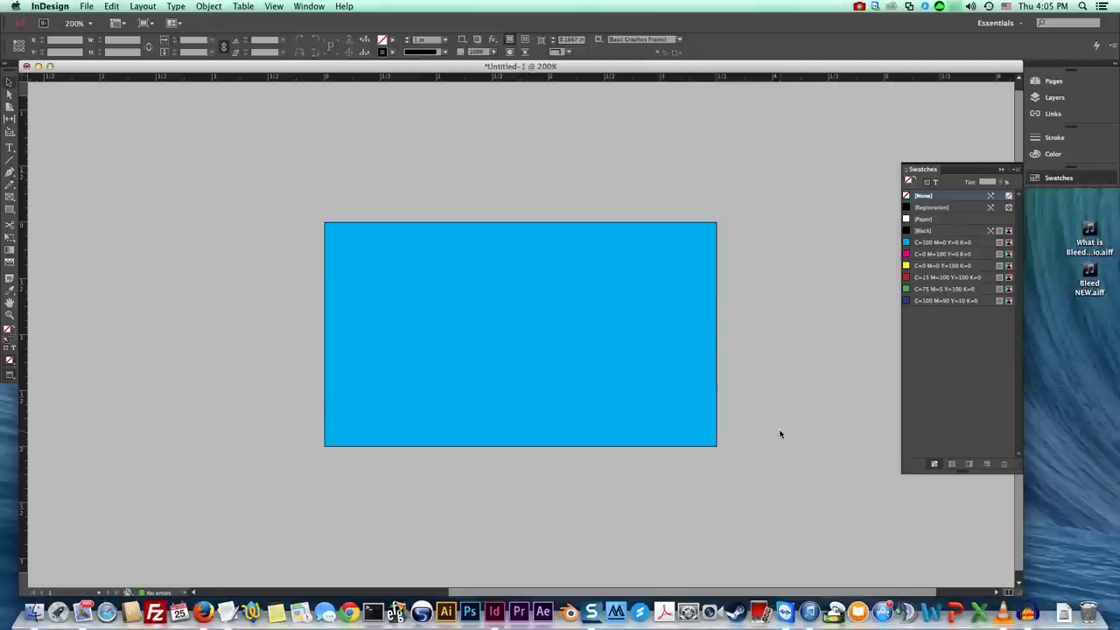
{"action": "key", "text": "w"}
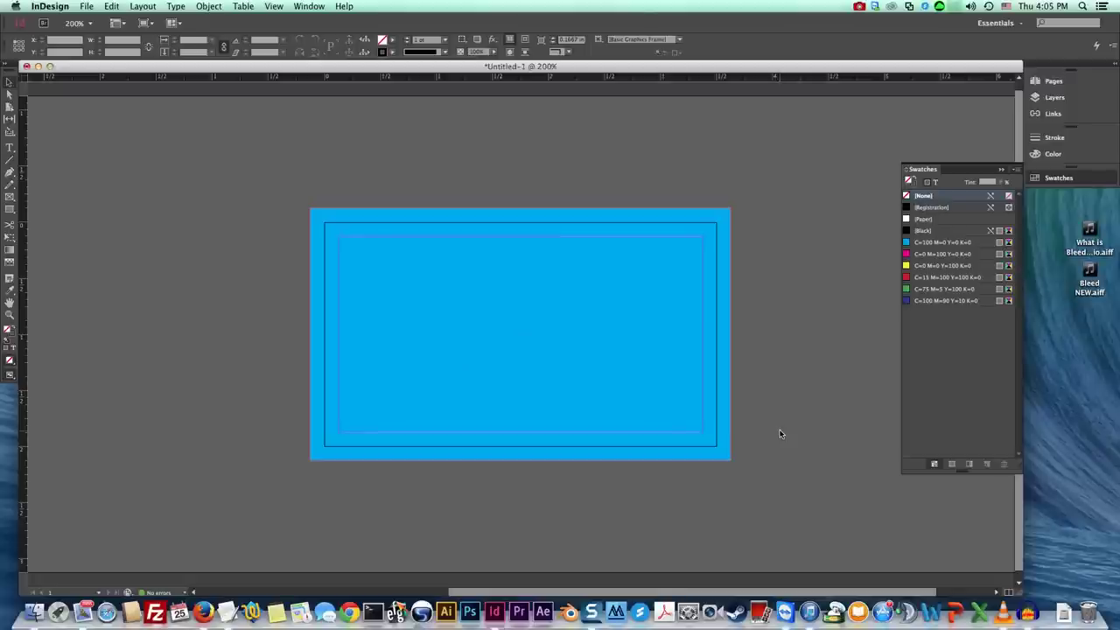
Add a text frame near the top-left holding a first name, colored white with [Paper]
{"action": "left_click", "coordinate": [10, 147]}
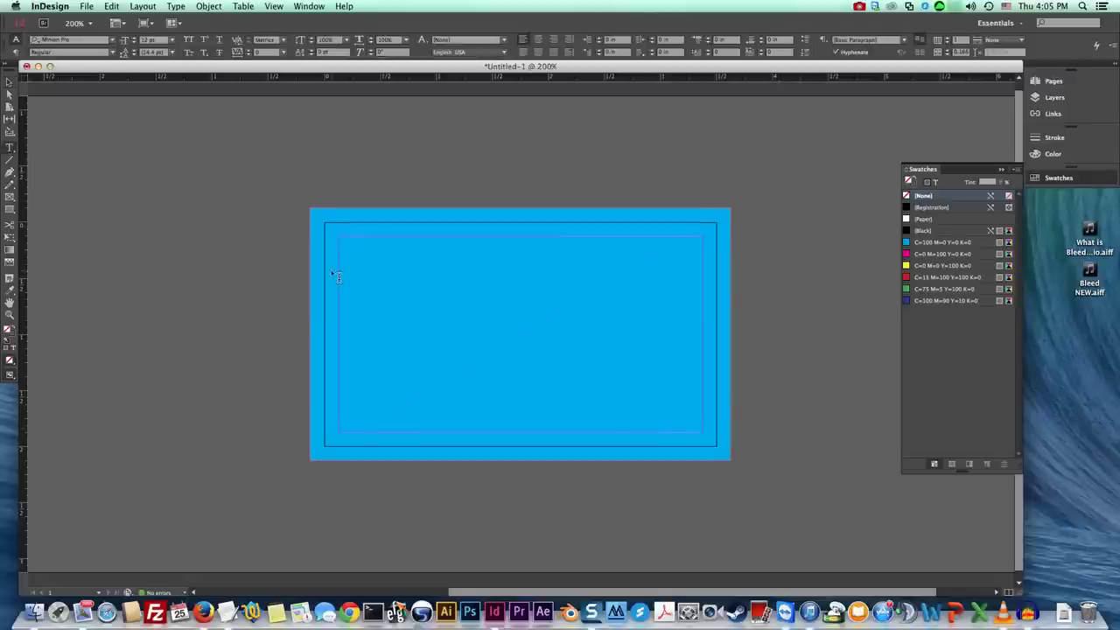
{"action": "left_click_drag", "start_coordinate": [340, 272], "coordinate": [540, 353]}
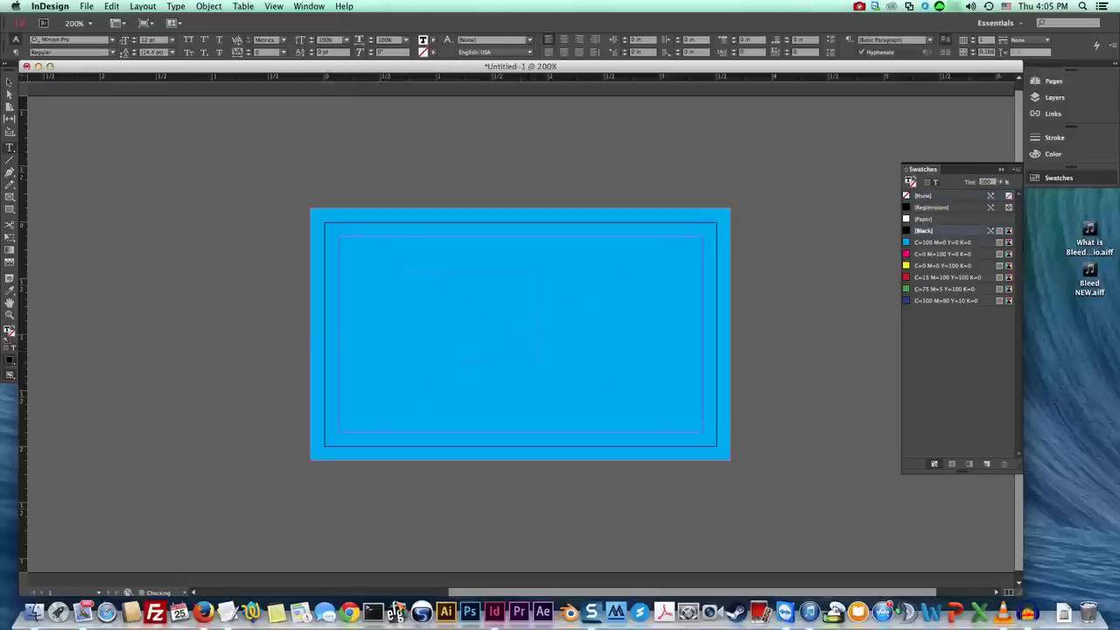
{"action": "type", "text": "Jeremya"}
{"action": "key", "text": "BackSpace"}
{"action": "key", "text": "super+a"}
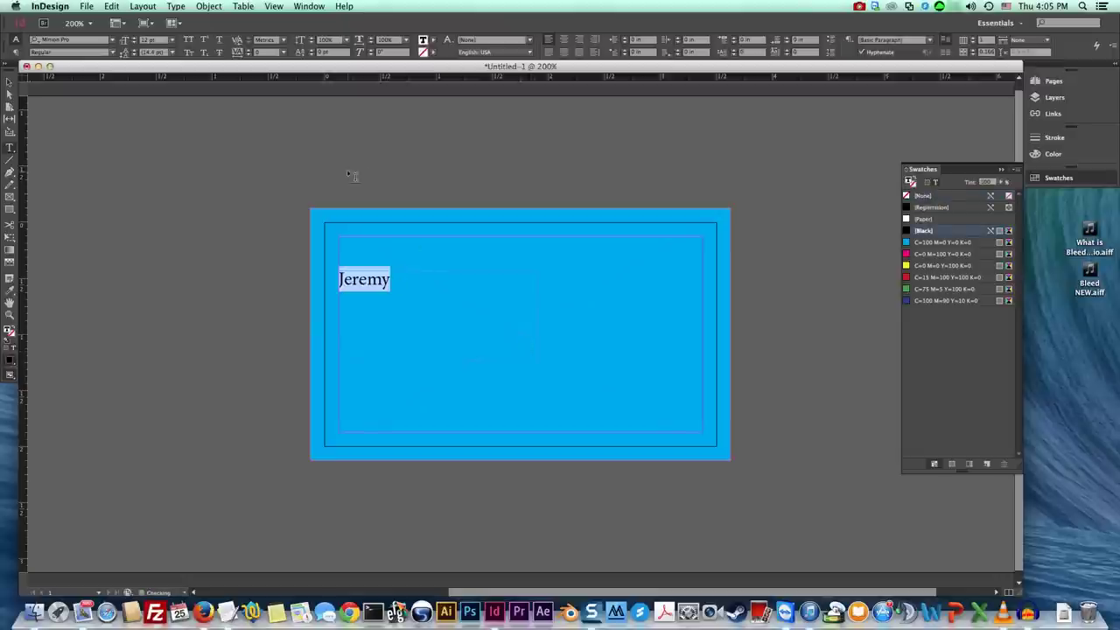
{"action": "left_click", "coordinate": [931, 221]}
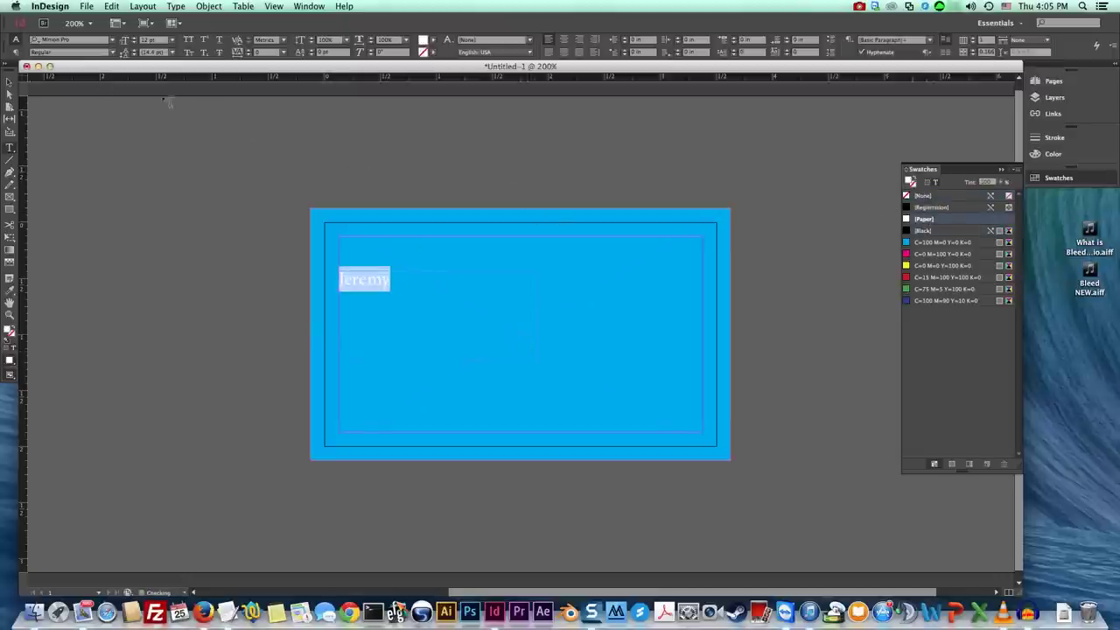
Nudge the name frame up toward the card's top edge and preview without guides
{"action": "left_click", "coordinate": [9, 82]}
{"action": "left_click", "coordinate": [378, 254]}
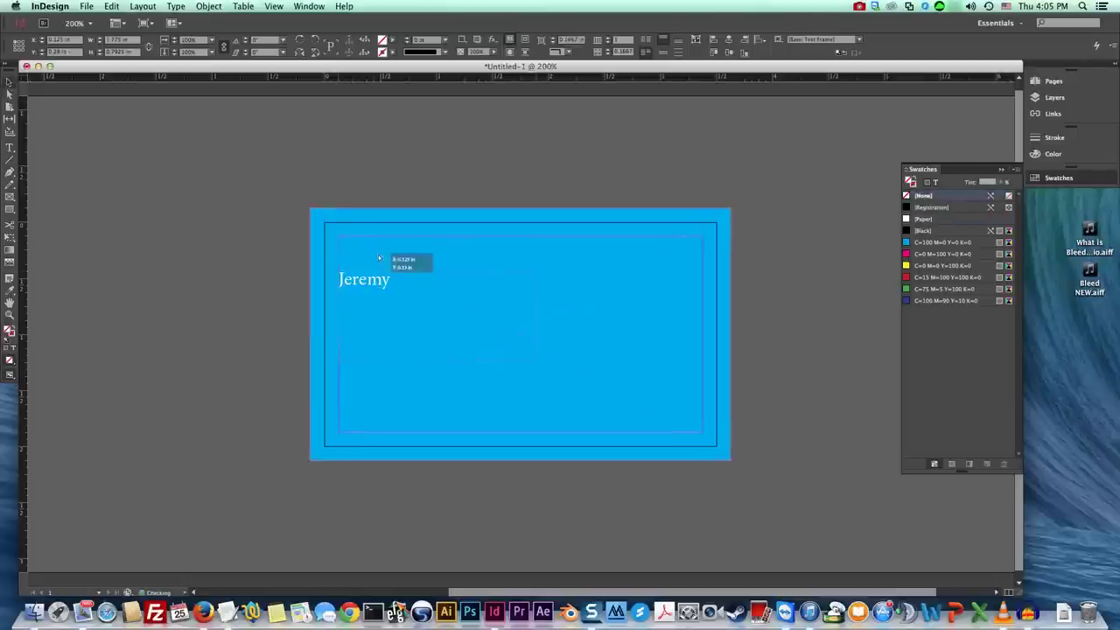
{"action": "left_click_drag", "start_coordinate": [381, 250], "coordinate": [381, 248]}
{"action": "key", "text": "w"}
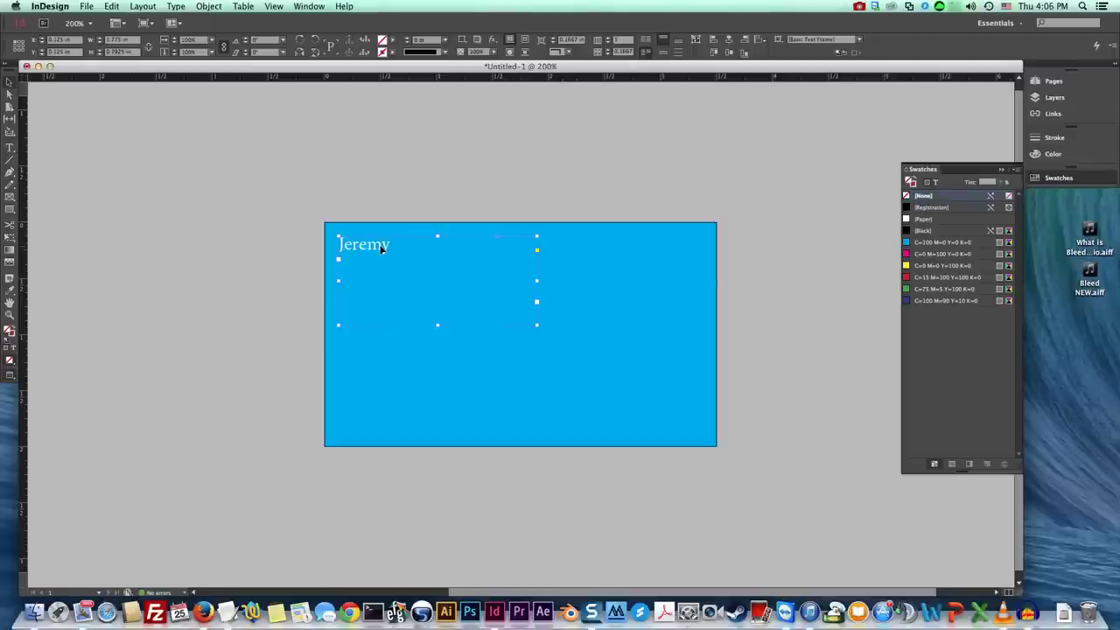
{"action": "left_click_drag", "start_coordinate": [355, 251], "coordinate": [353, 247]}
{"action": "left_click", "coordinate": [268, 202]}
{"action": "key", "text": "w"}
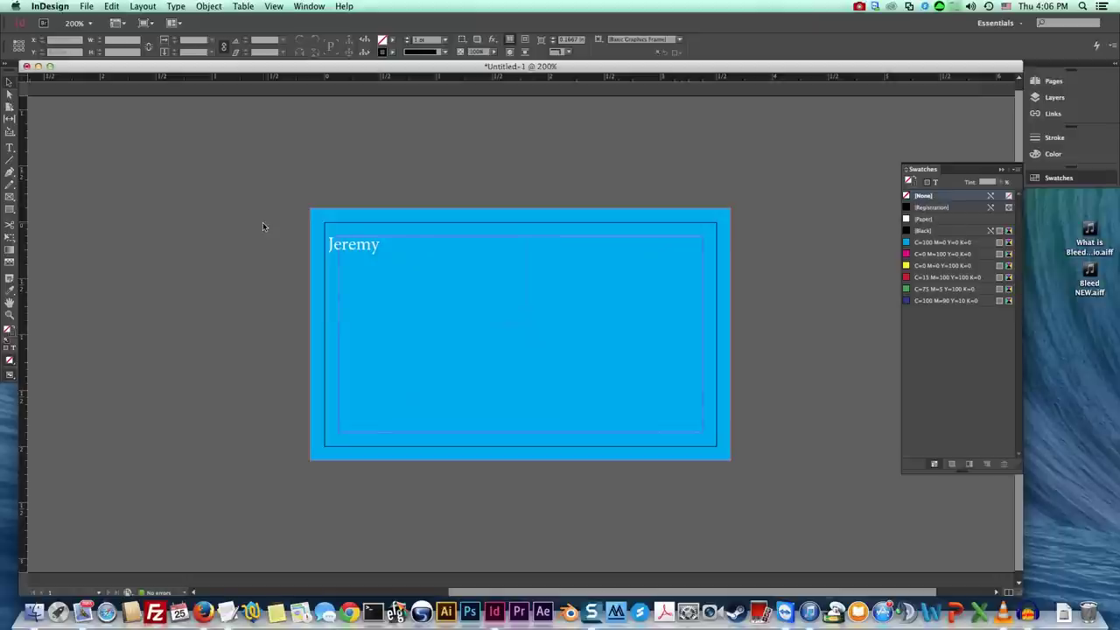
{"action": "key", "text": "w"}
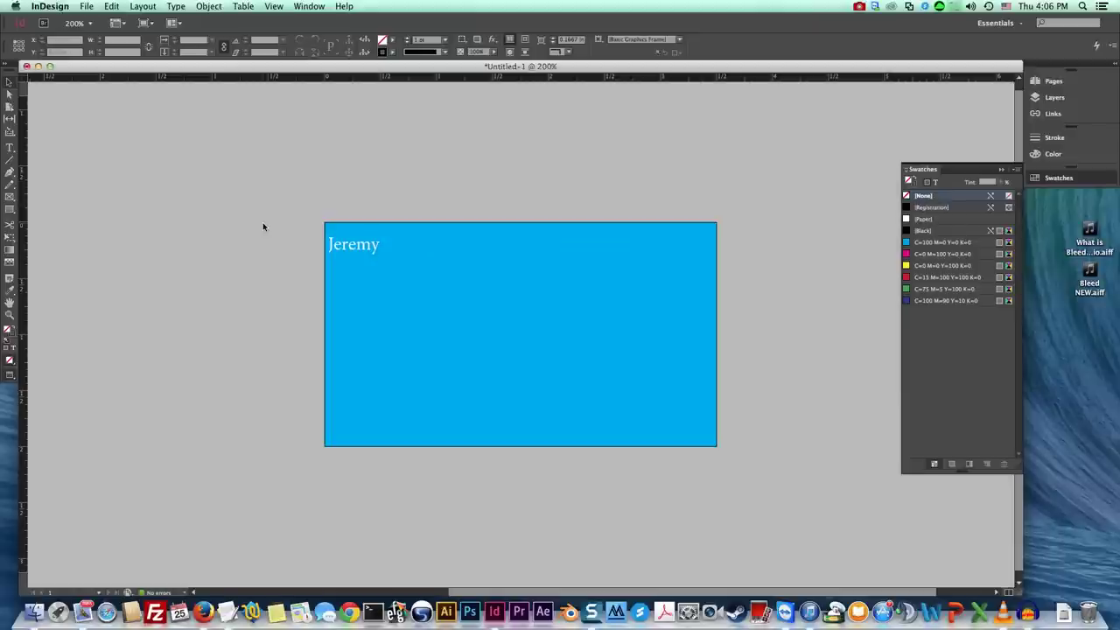
{"action": "key", "text": "w"}
{"action": "left_click", "coordinate": [355, 248]}
{"action": "left_click_drag", "start_coordinate": [356, 248], "coordinate": [347, 246]}
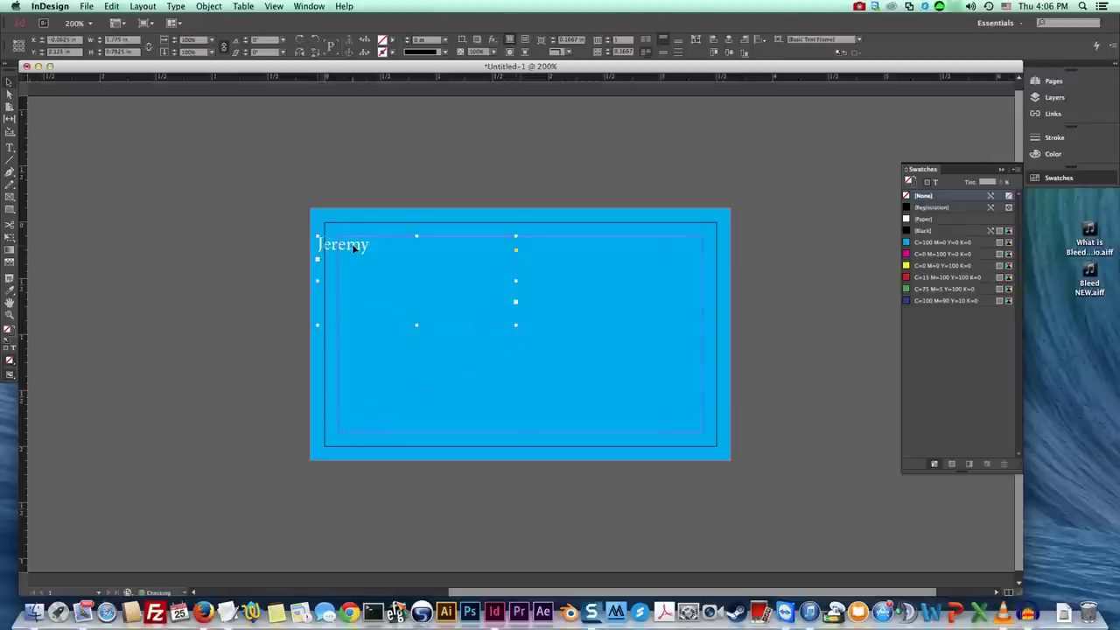
{"action": "key", "text": "w"}
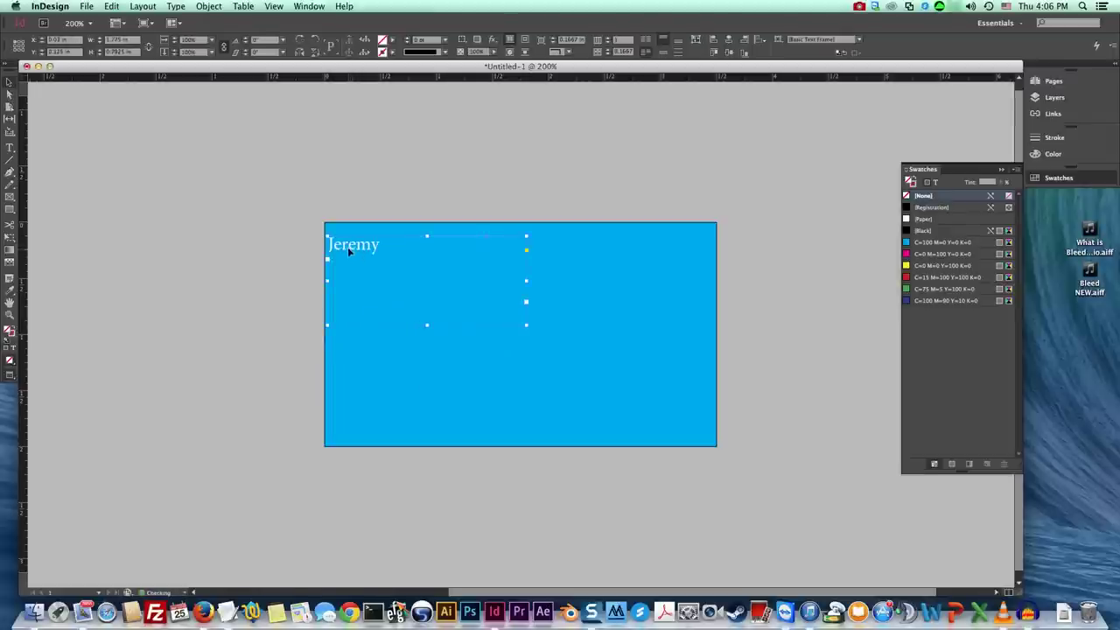
{"action": "key", "text": "w"}
{"action": "left_click_drag", "start_coordinate": [348, 247], "coordinate": [362, 251]}
{"action": "left_click", "coordinate": [276, 258]}
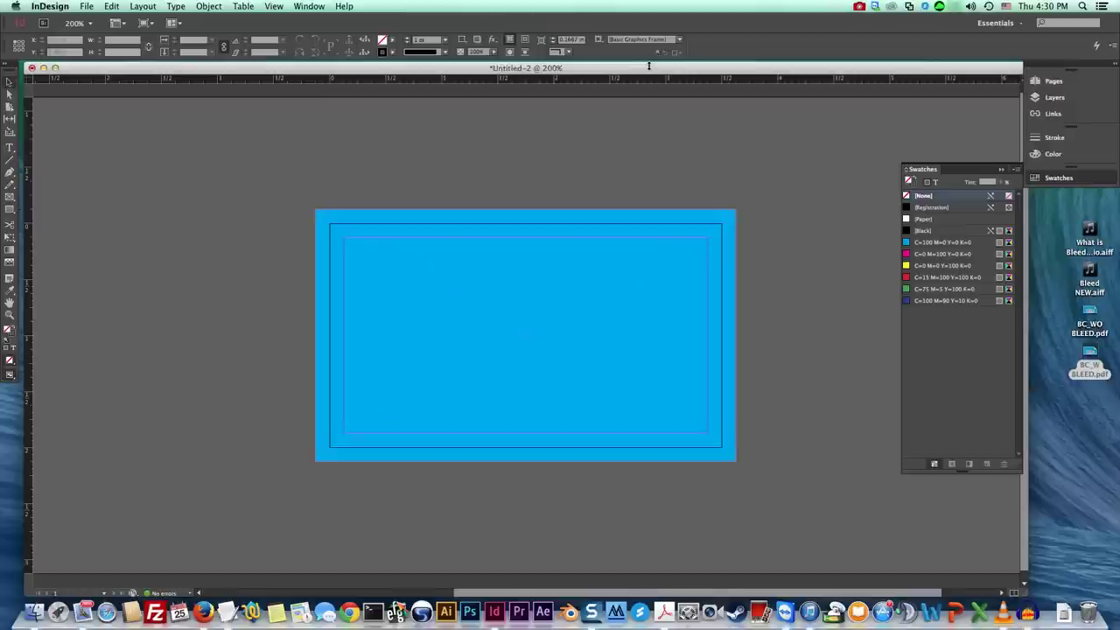
Export the document under the name 'BC W Bleed' to reach the Adobe PDF options
{"action": "left_click", "coordinate": [88, 6]}
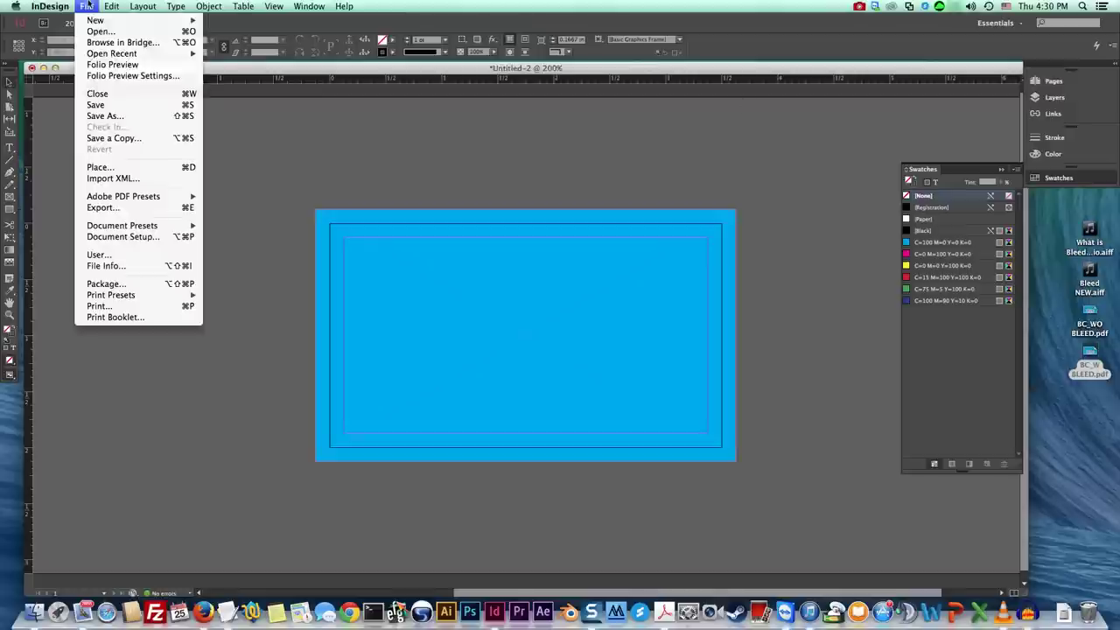
{"action": "left_click", "coordinate": [103, 208]}
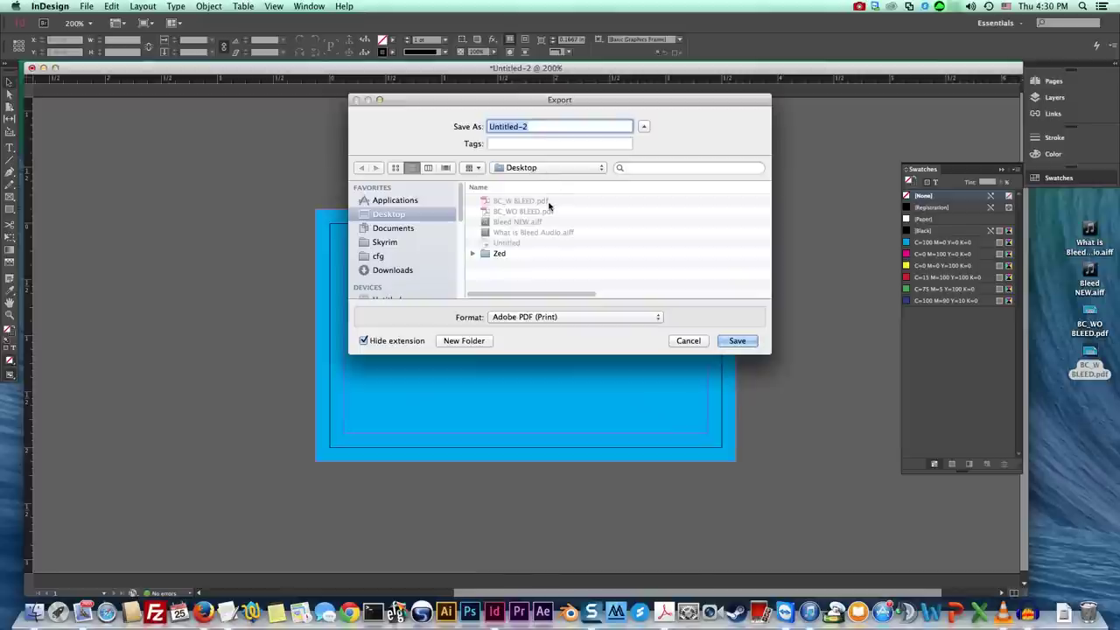
{"action": "type", "text": "BC W Bleed"}
{"action": "key", "text": "Return"}
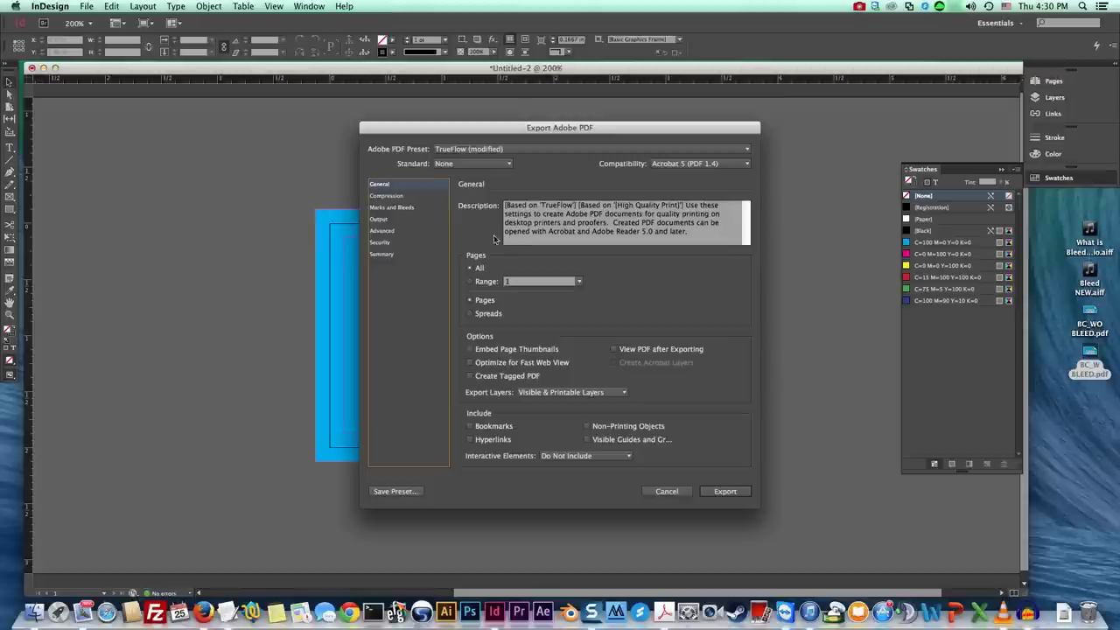
Apply the [High Quality Print] preset with Do Not Downsample for color, grayscale and monochrome images
{"action": "left_click", "coordinate": [464, 149]}
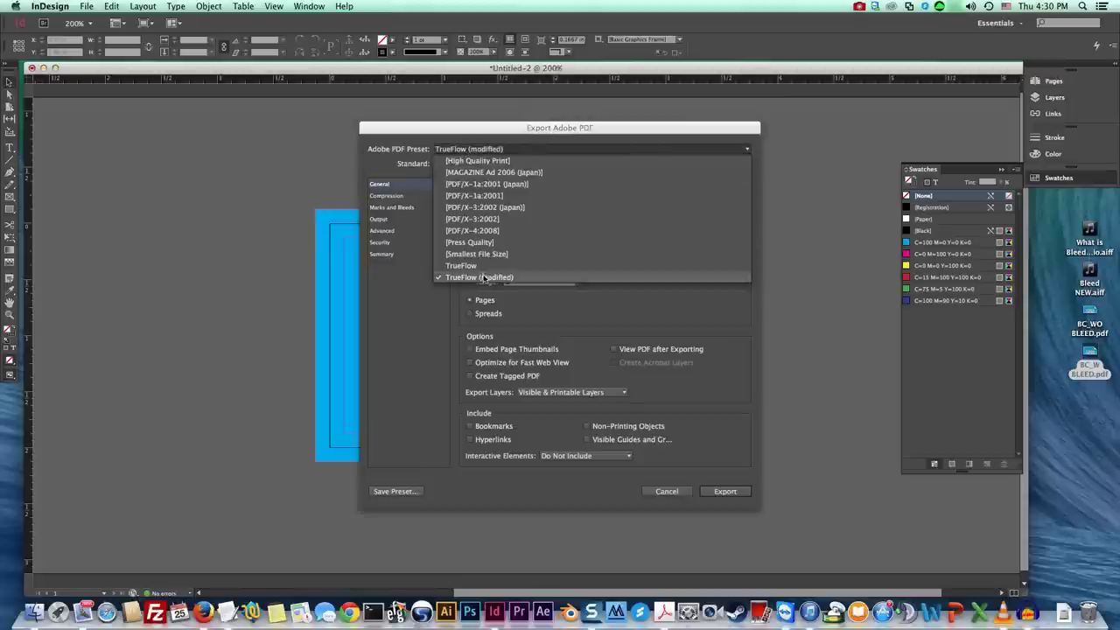
{"action": "left_click", "coordinate": [500, 161]}
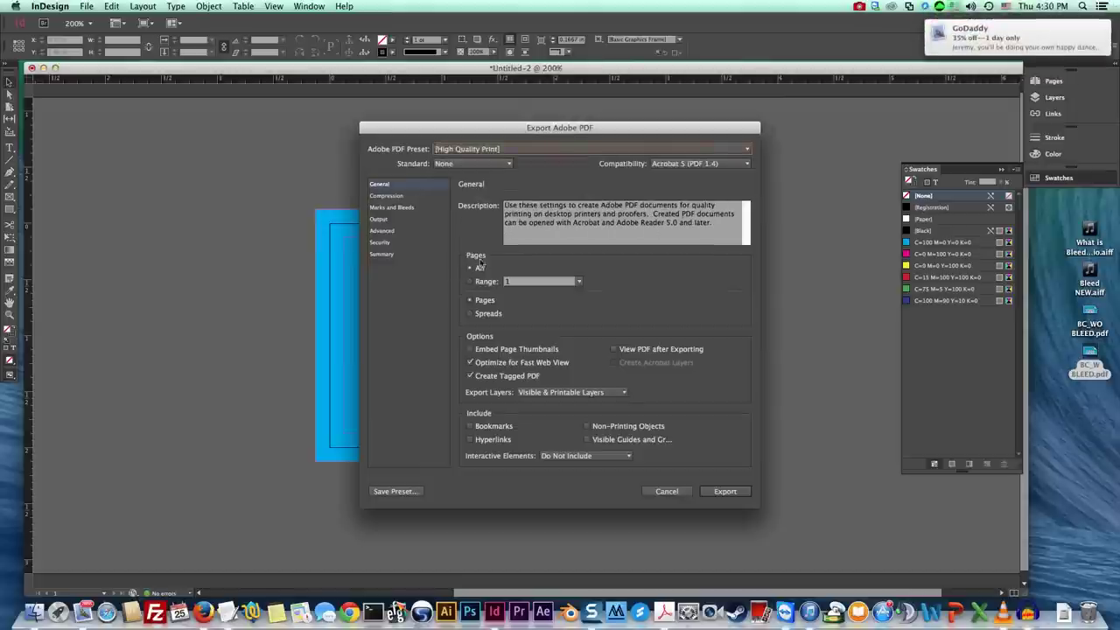
{"action": "left_click", "coordinate": [415, 196]}
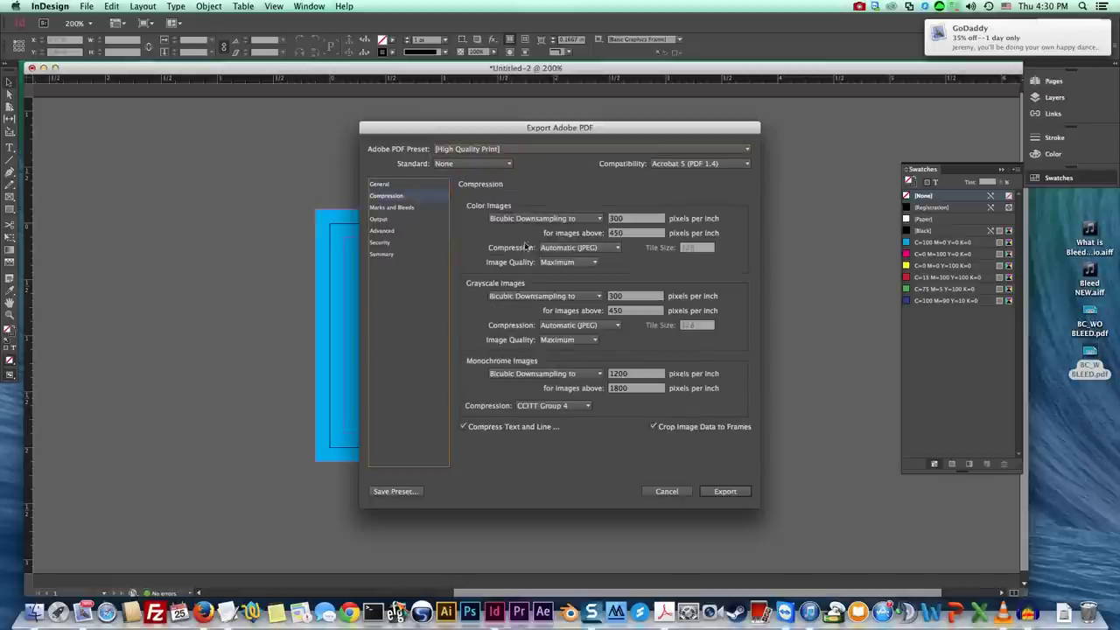
{"action": "left_click", "coordinate": [586, 219]}
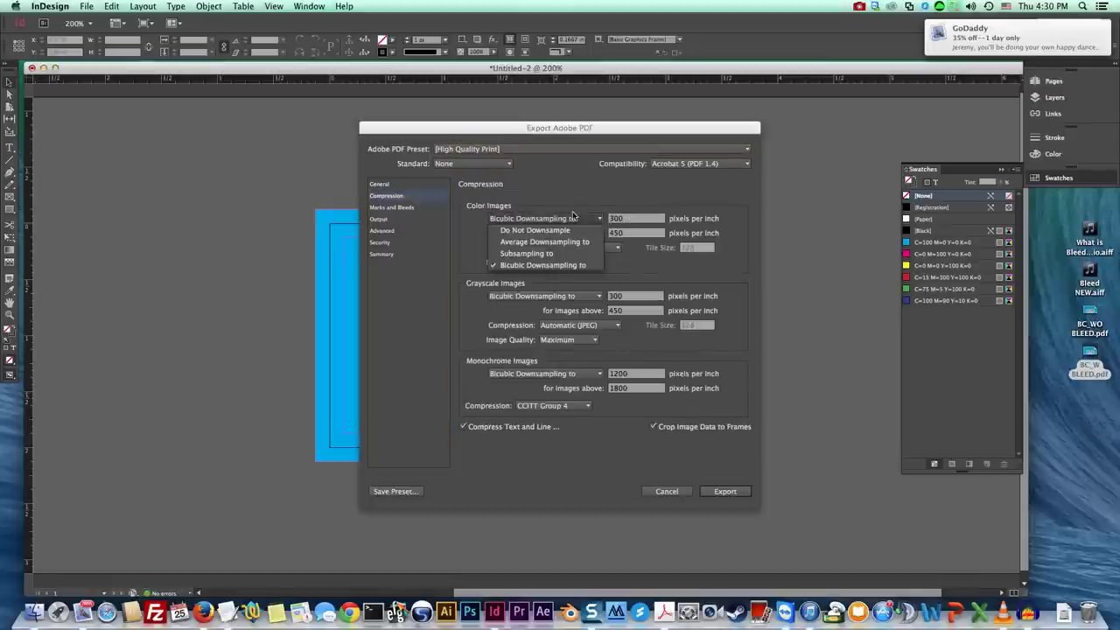
{"action": "left_click", "coordinate": [564, 231]}
{"action": "left_click", "coordinate": [569, 295]}
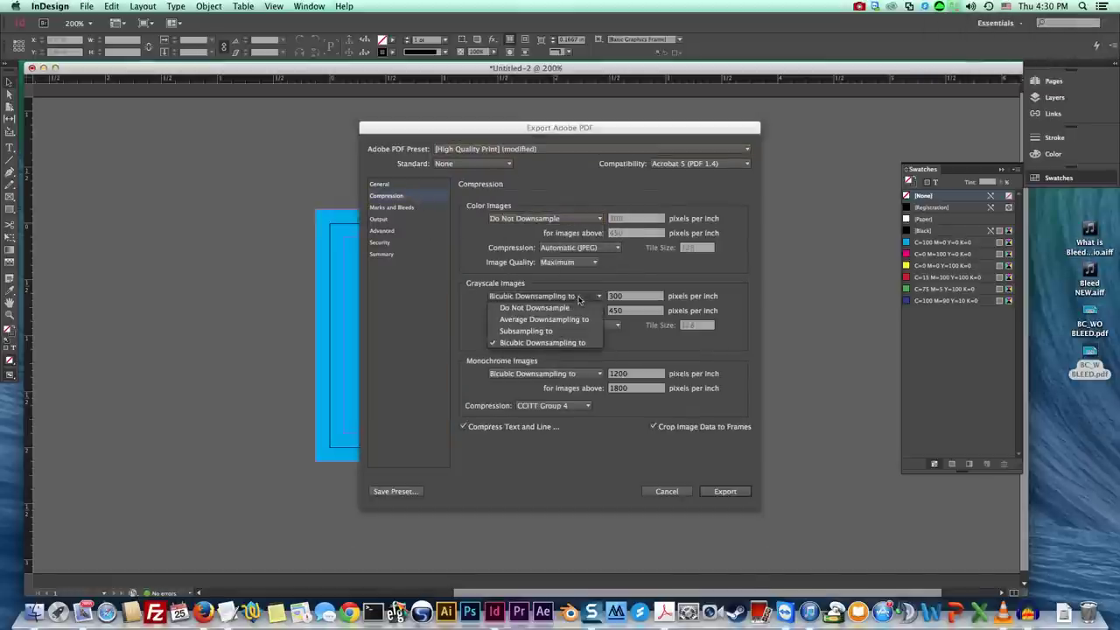
{"action": "left_click", "coordinate": [568, 308]}
{"action": "left_click", "coordinate": [568, 373]}
{"action": "left_click", "coordinate": [534, 385]}
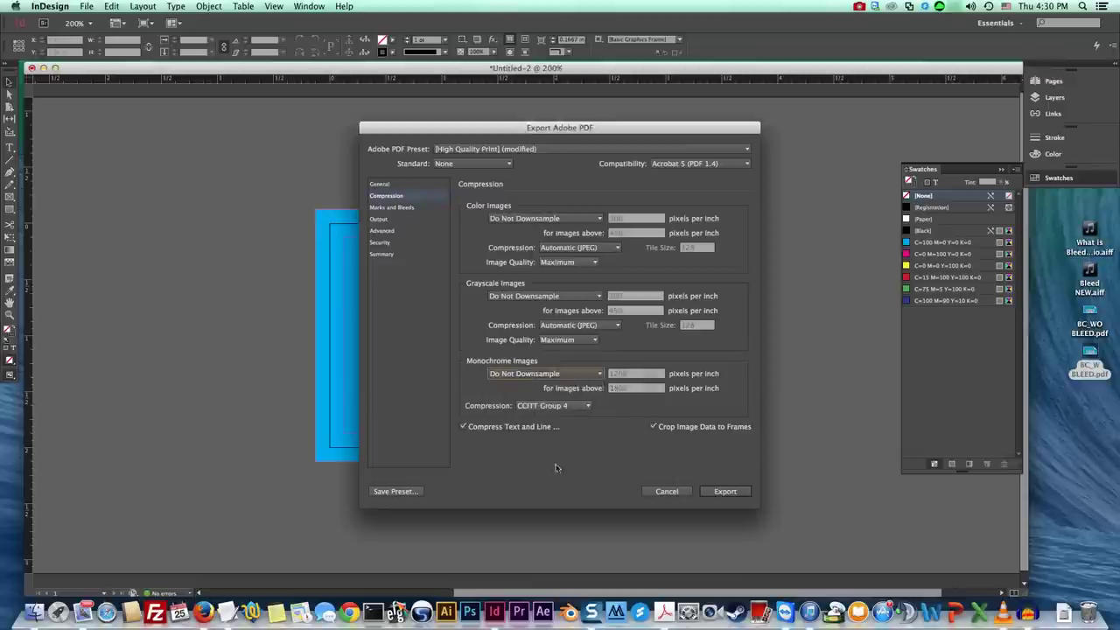
Enable Use Document Bleed Settings, export the PDF, and open BC W Bleed.pdf in Acrobat
{"action": "left_click", "coordinate": [387, 209]}
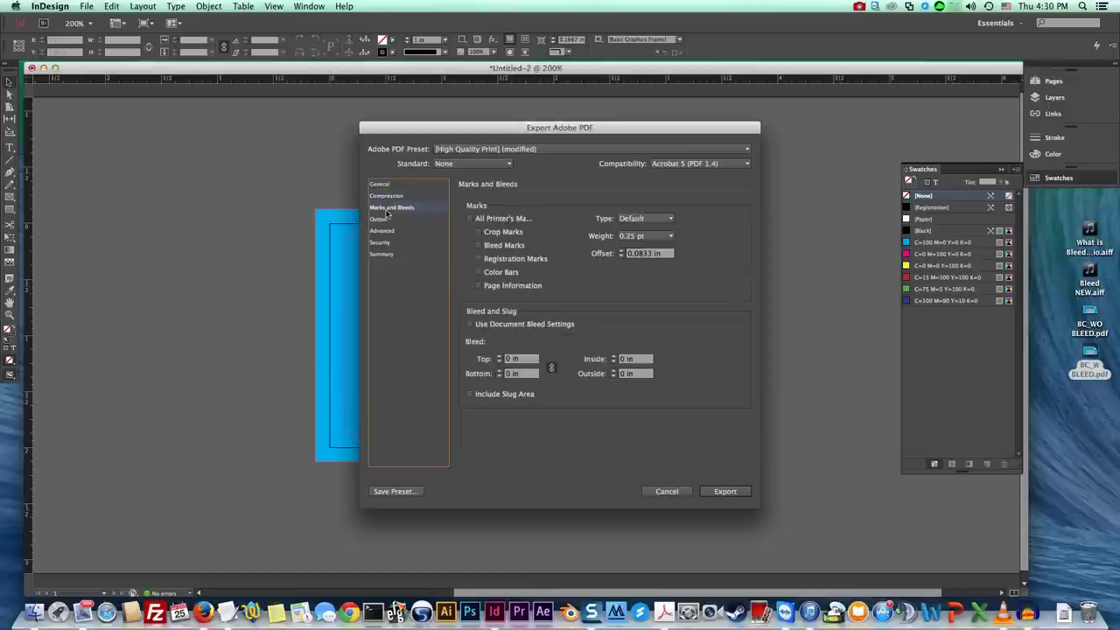
{"action": "left_click", "coordinate": [511, 325]}
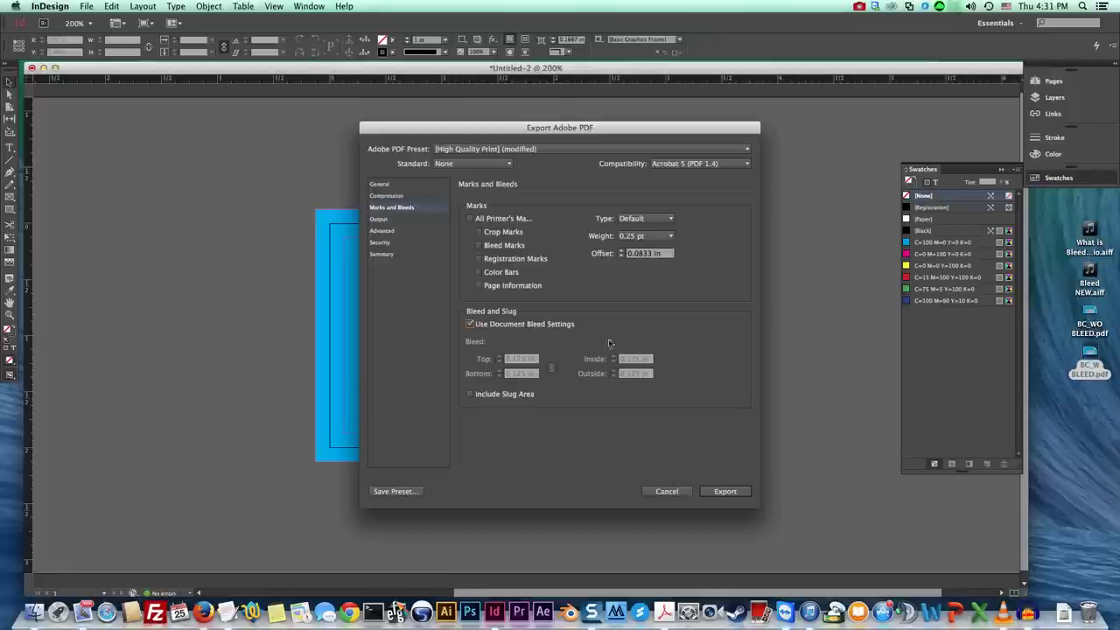
{"action": "left_click", "coordinate": [726, 495]}
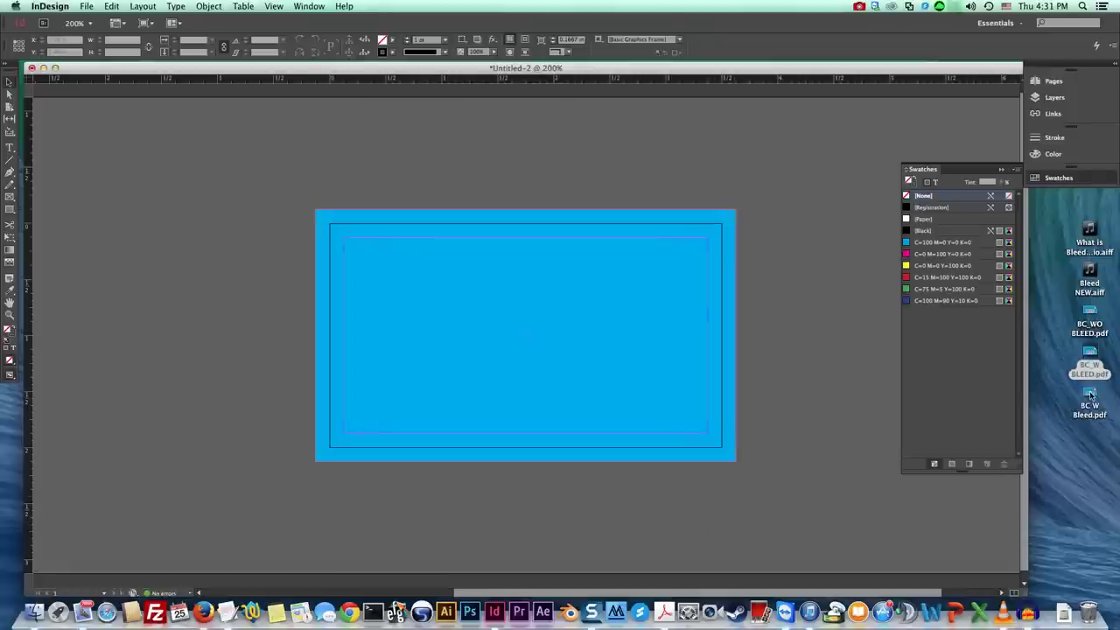
{"action": "double_click", "coordinate": [1089, 398]}
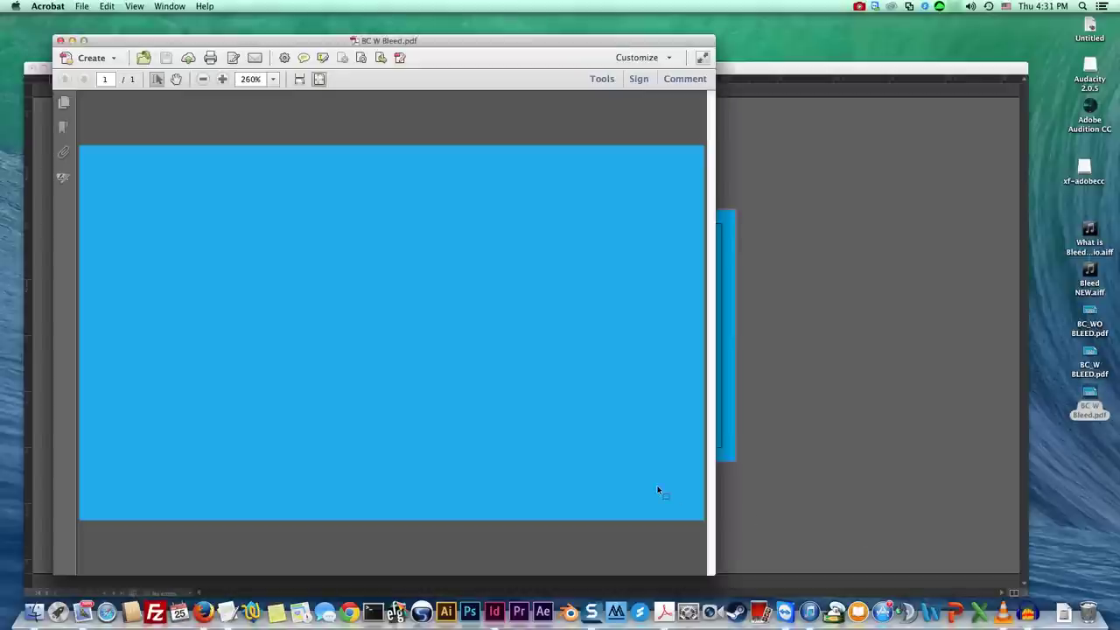